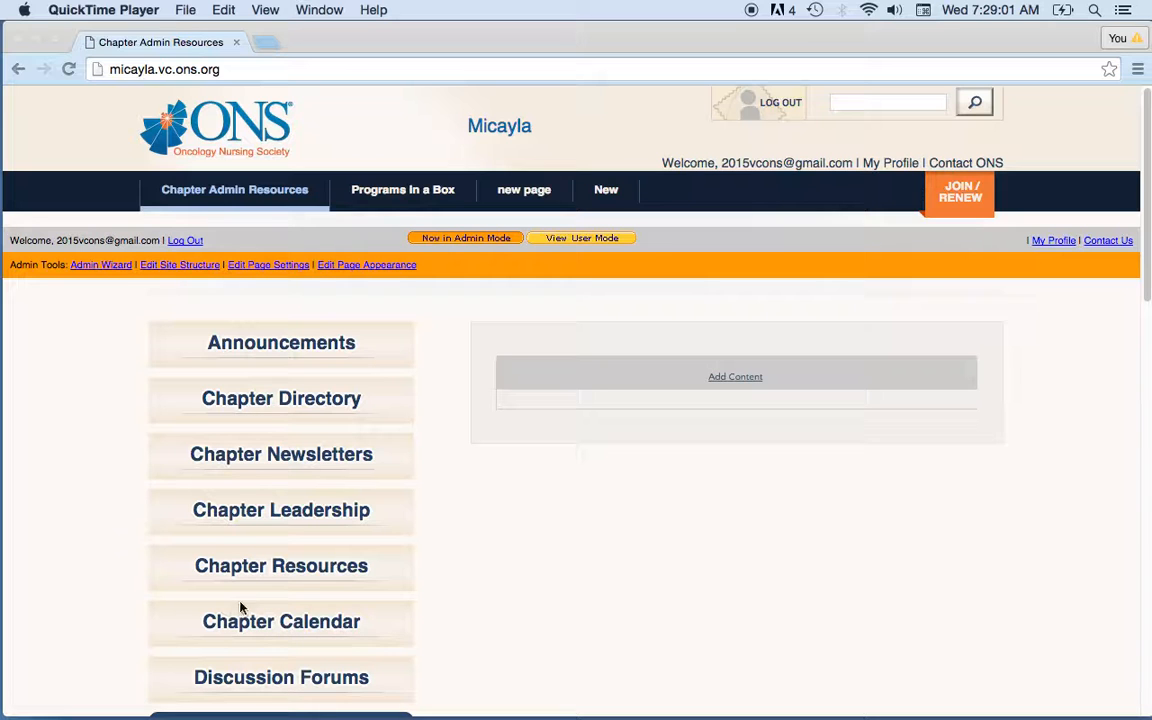
# Open the Chapter Calendar page on the ONS chapter website.
pyautogui.click(283, 625)
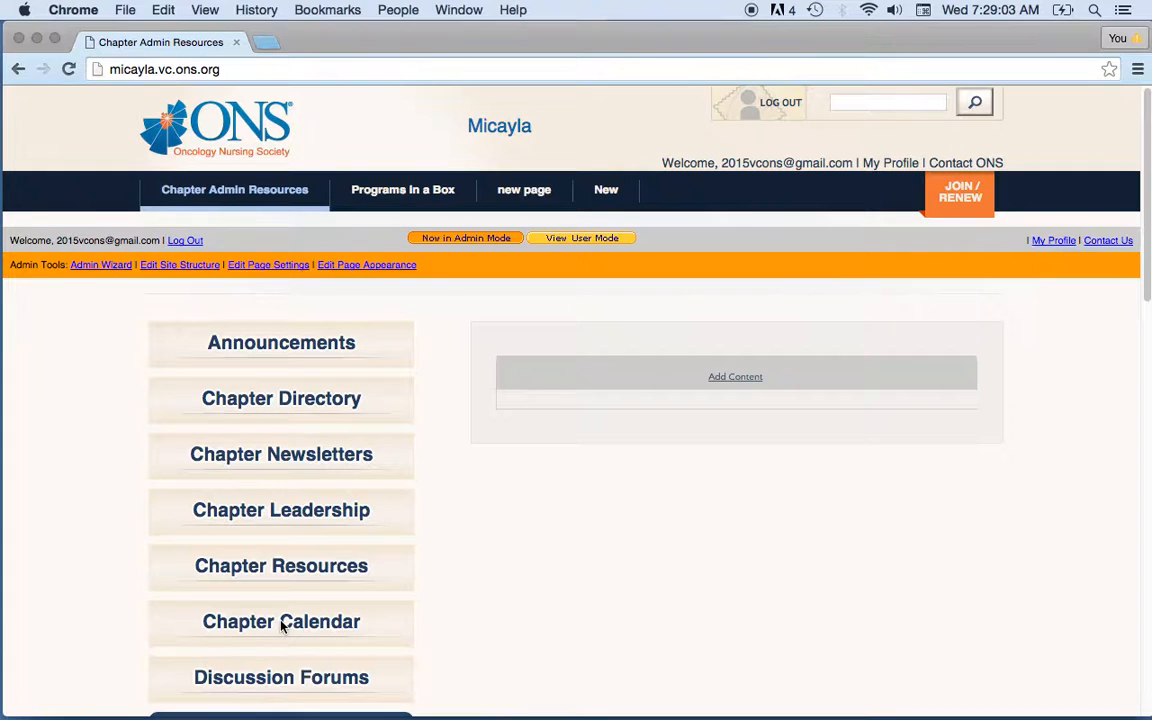
pyautogui.click(283, 625)
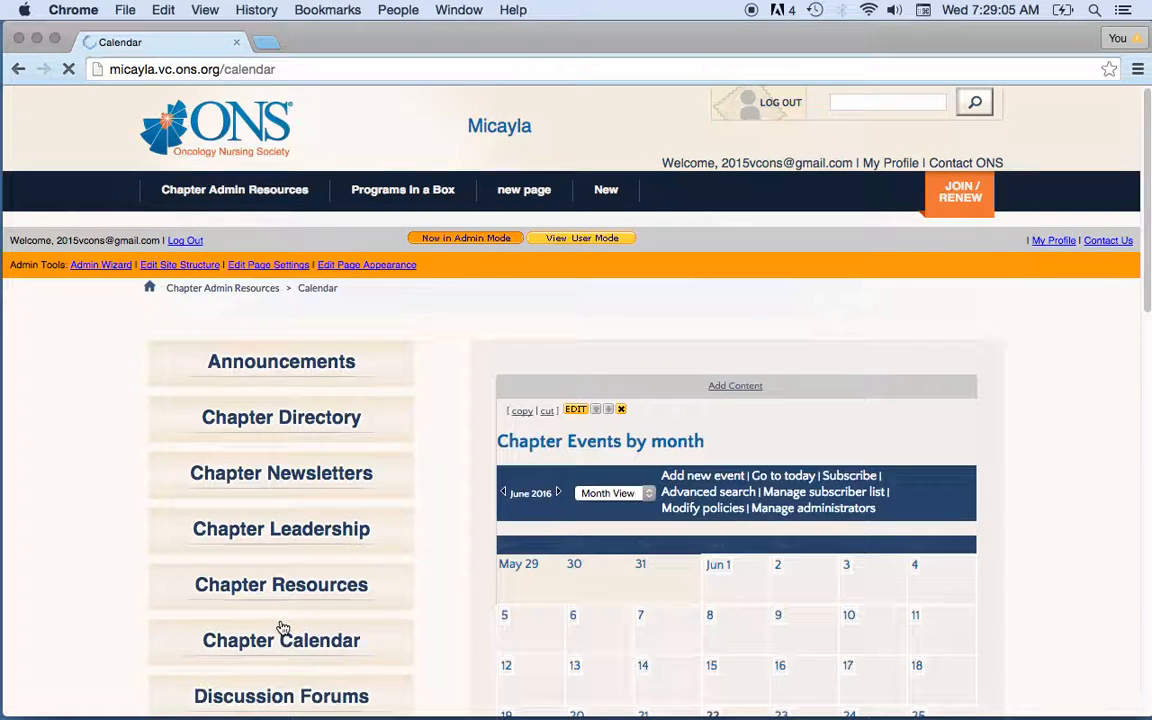
pyautogui.moveTo(1148, 140); pyautogui.dragTo(1148, 212)
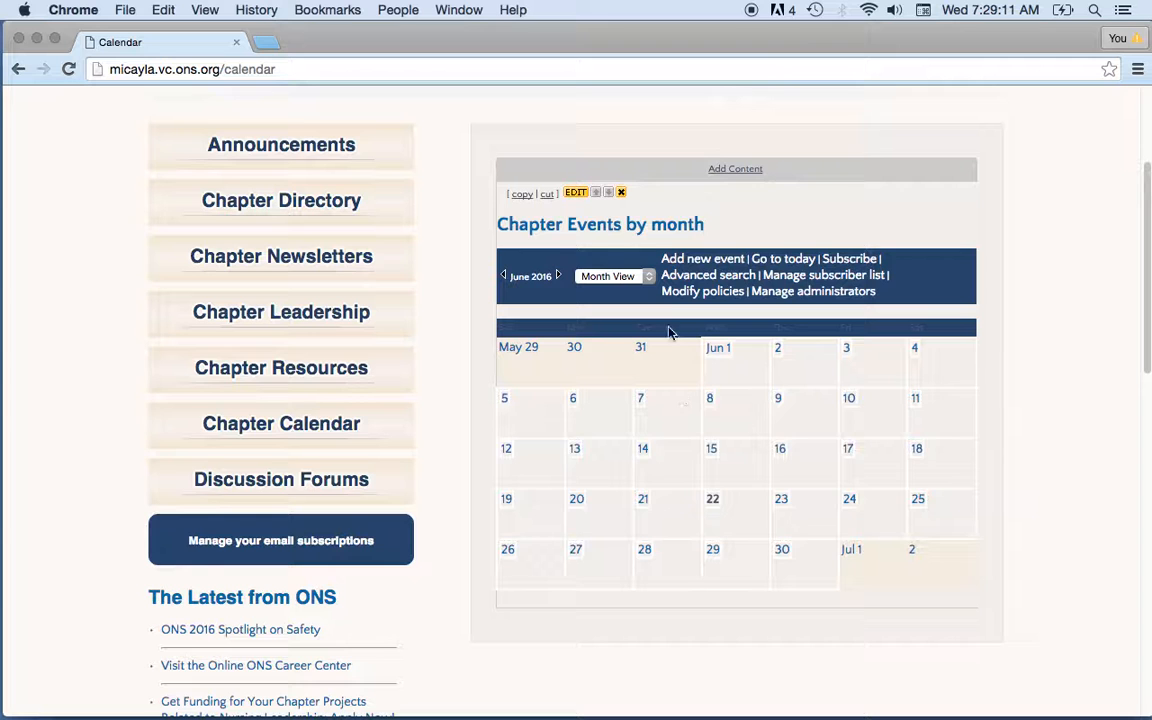
# Switch the calendar to Week View, then to Year View for 2016.
pyautogui.click(592, 274)
pyautogui.click(610, 261)
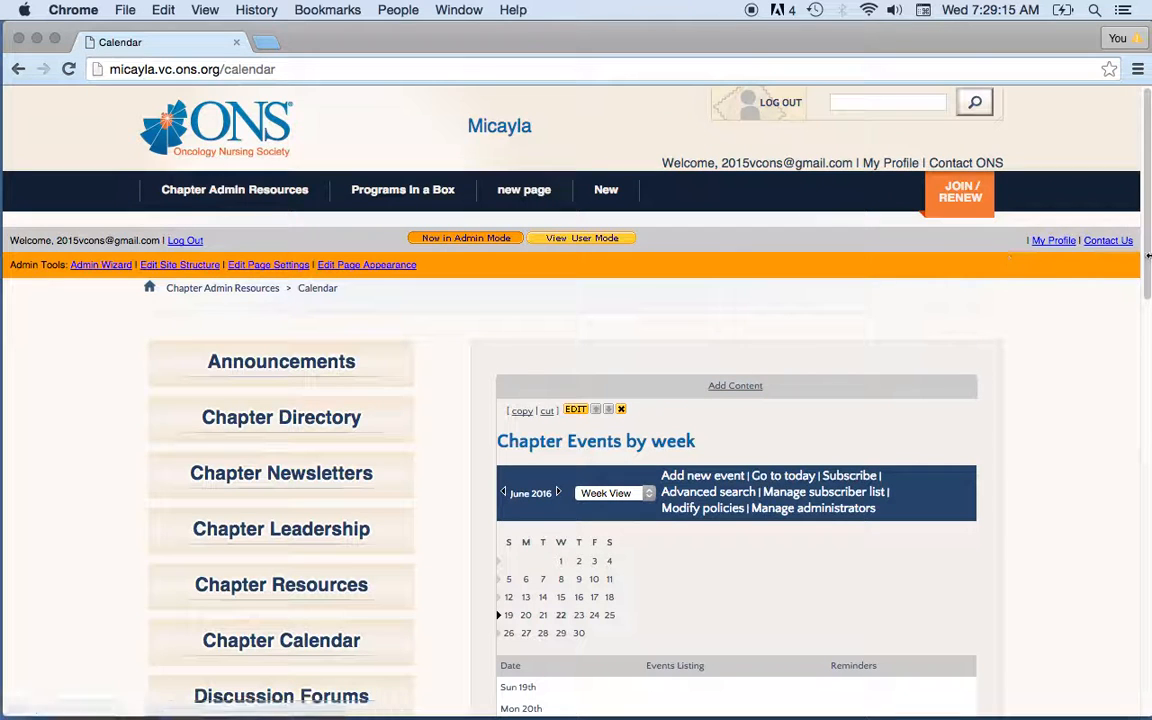
pyautogui.moveTo(1146, 258); pyautogui.dragTo(1146, 363)
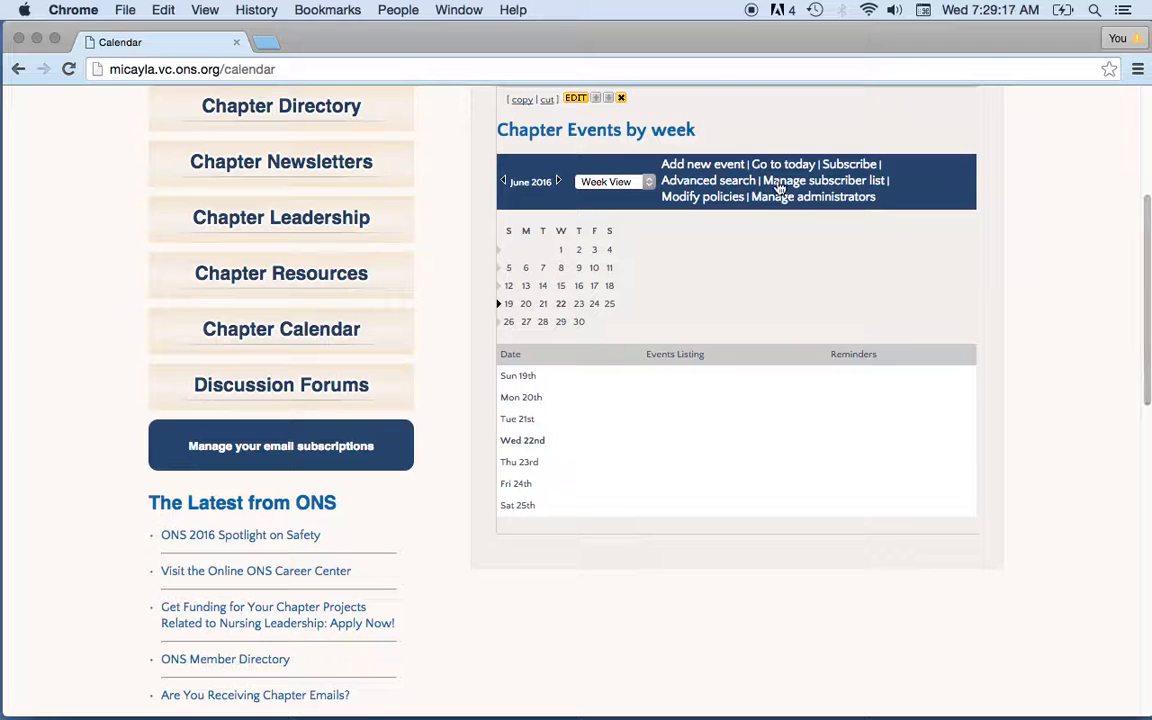
pyautogui.click(643, 190)
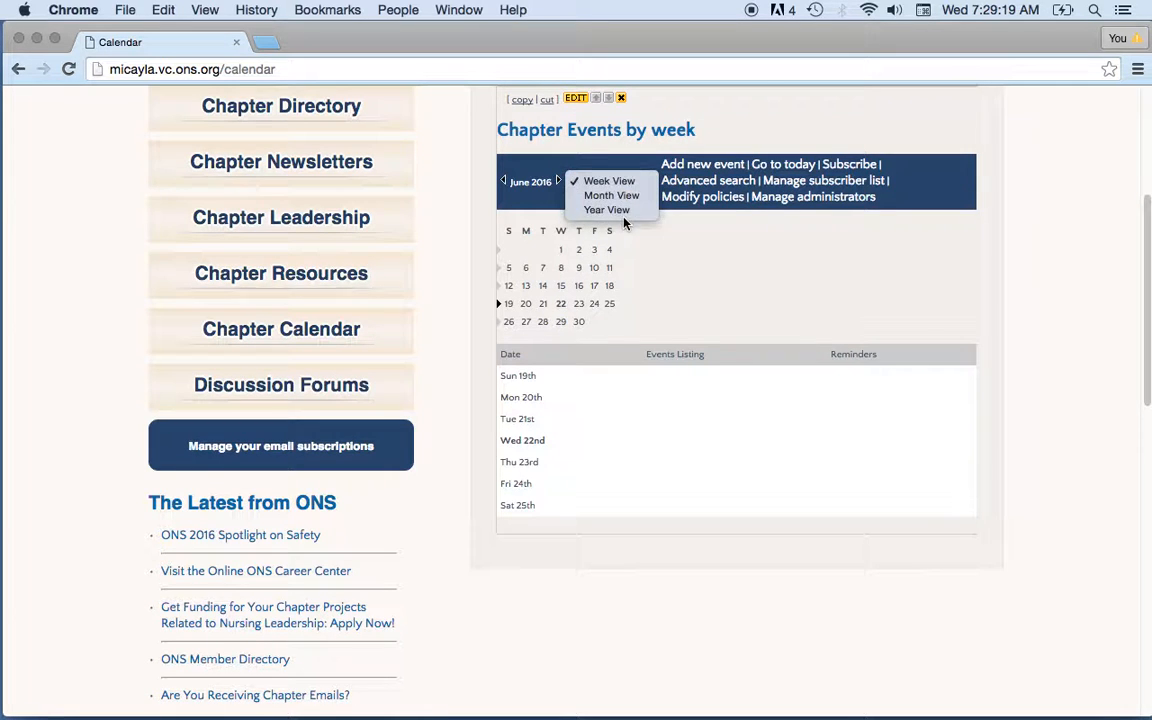
pyautogui.click(610, 208)
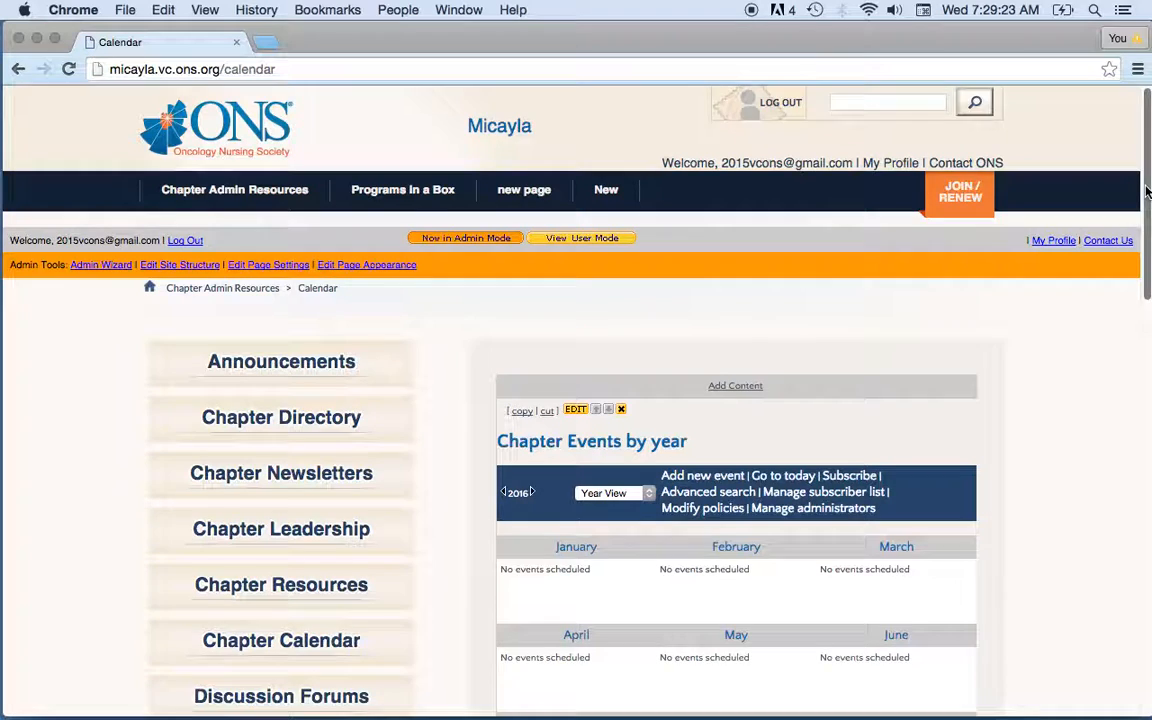
pyautogui.scroll(-5, 900, 300)
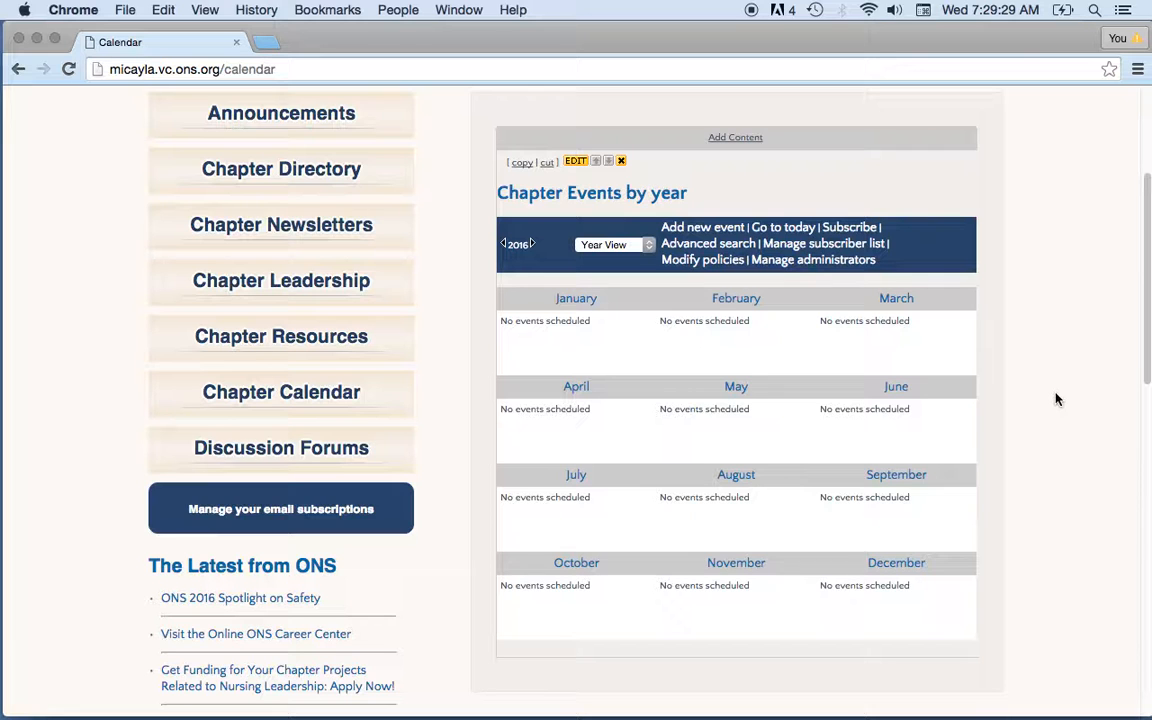
# Start a new event titled 'My Birthday'.
pyautogui.click(718, 229)
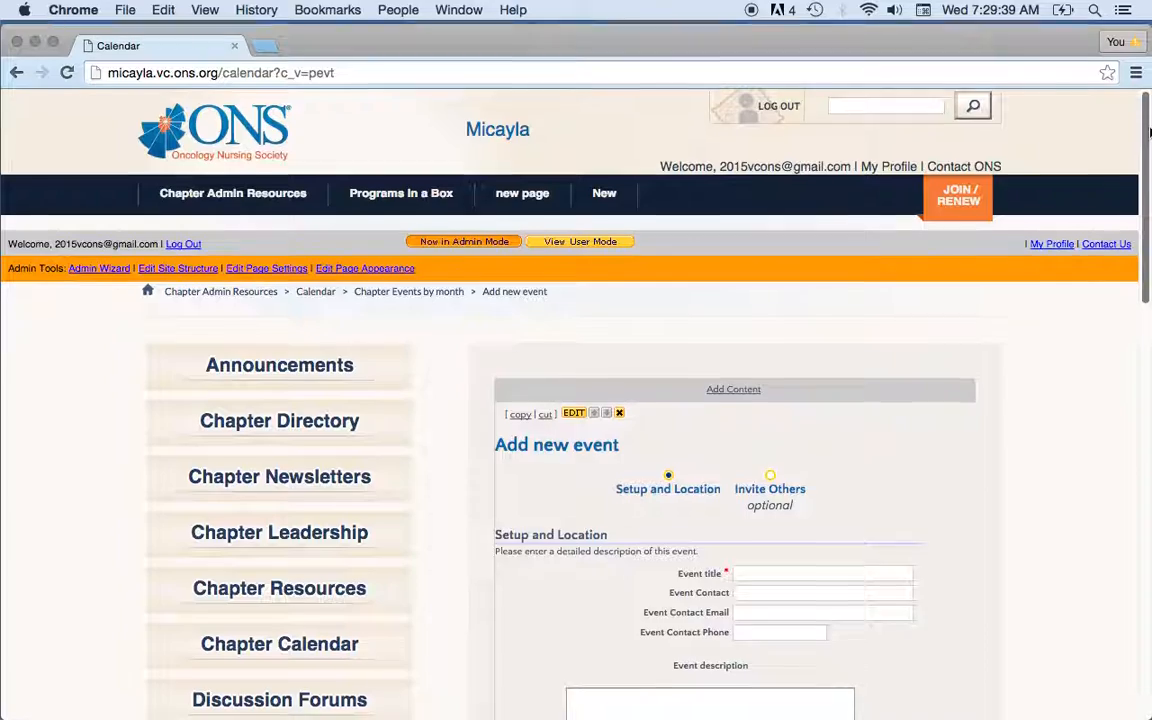
pyautogui.scroll(-5, 1149, 132)
pyautogui.moveTo(1145, 189)
pyautogui.mouseDown()
pyautogui.moveTo(1143, 347)
pyautogui.moveTo(1145, 110)
pyautogui.moveTo(1147, 212)
pyautogui.mouseUp()
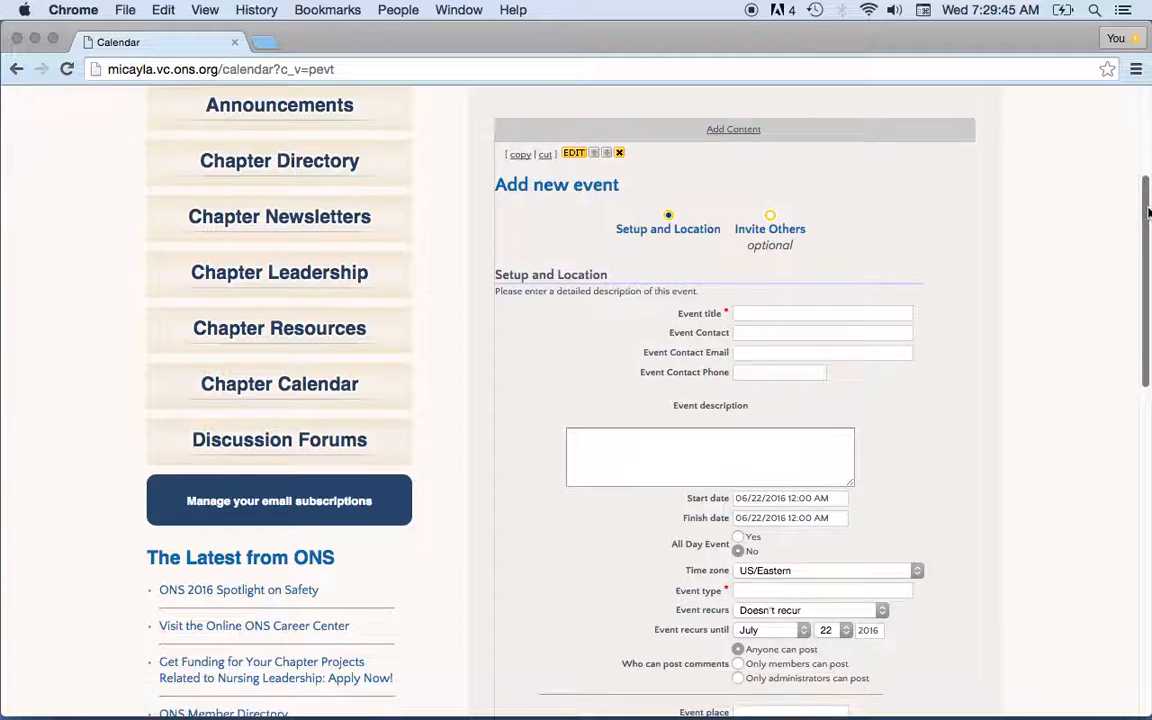
pyautogui.click(783, 312)
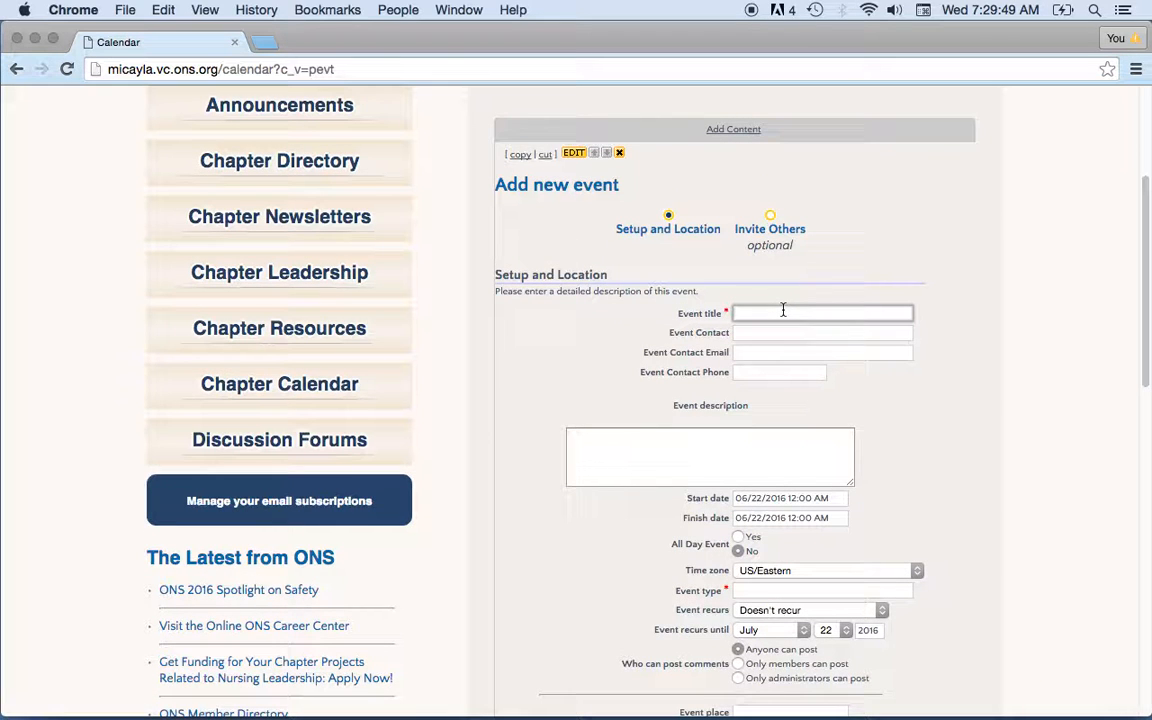
pyautogui.write('My Birthday')
# Fill in the event contact's full name, e-mail address and phone number.
pyautogui.click(795, 334)
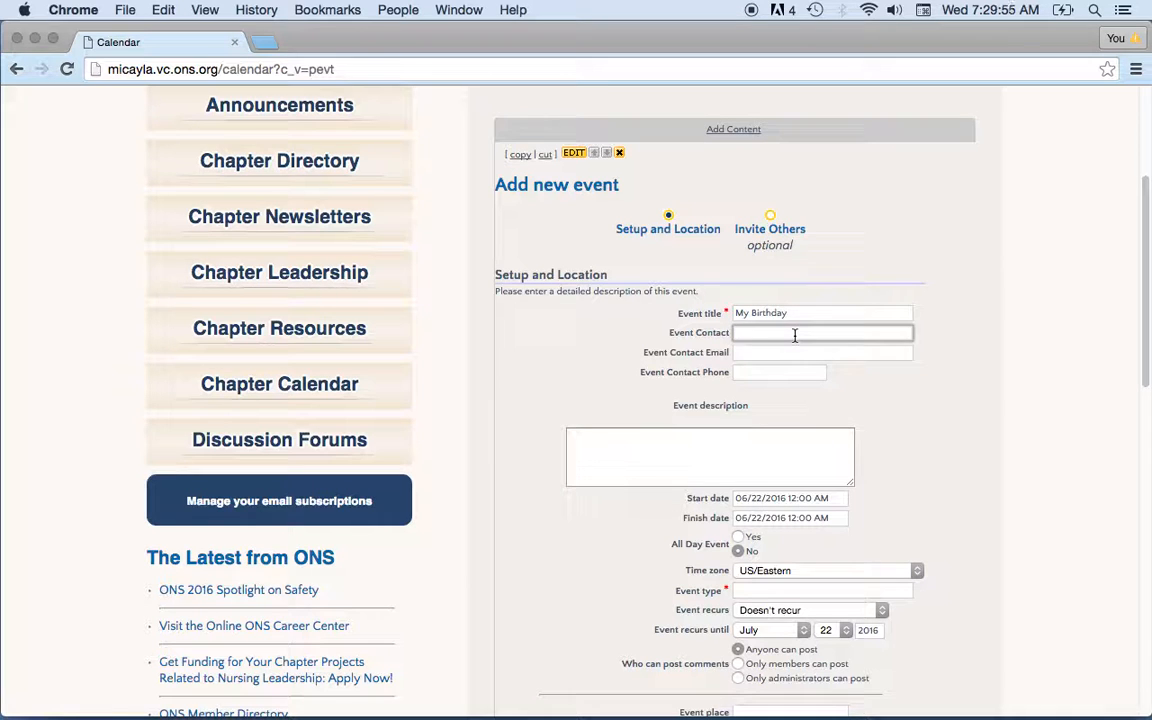
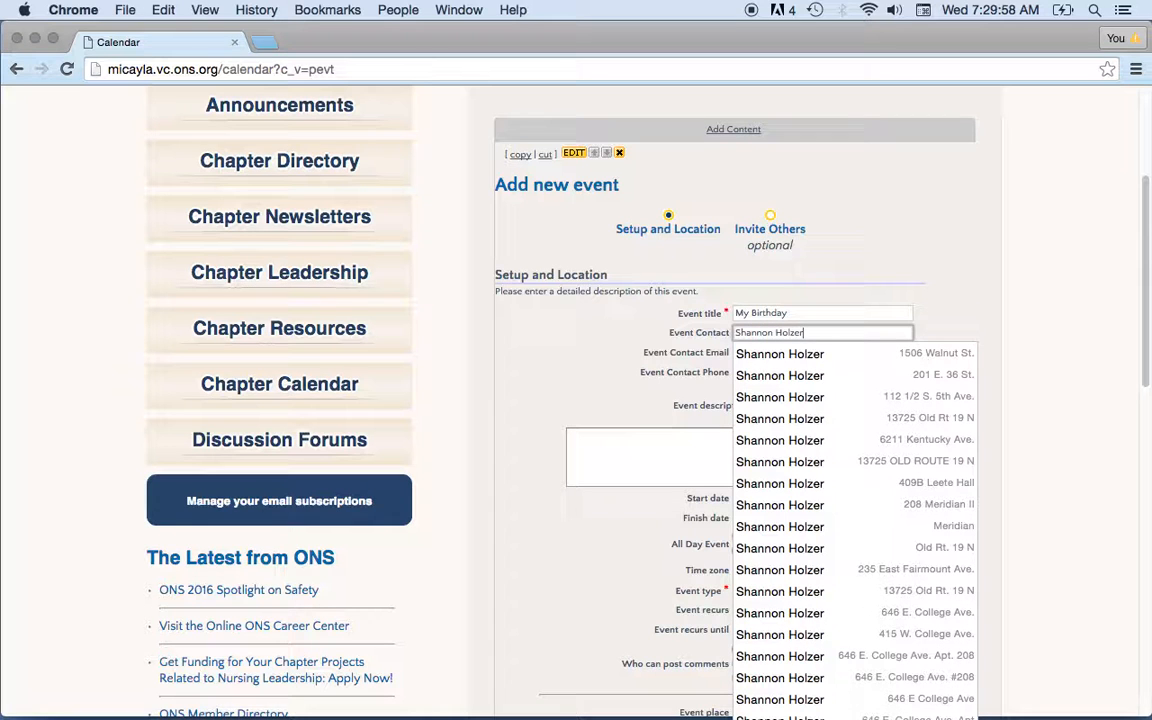
pyautogui.press('Tab')
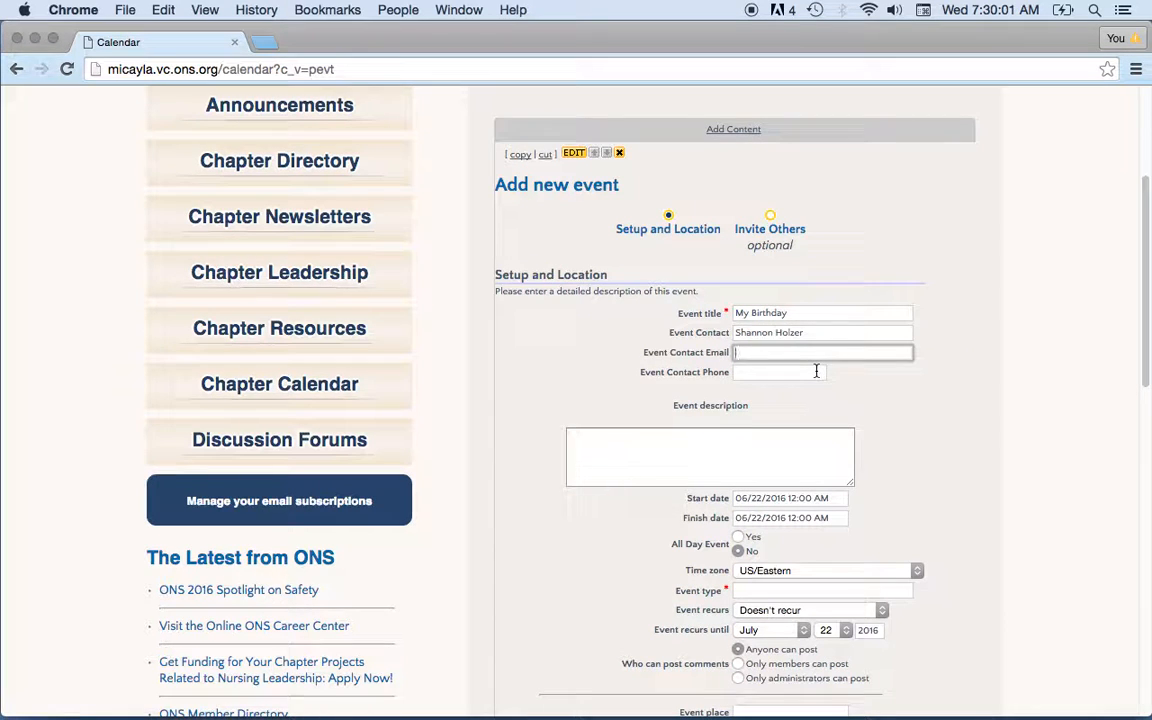
pyautogui.click(781, 372)
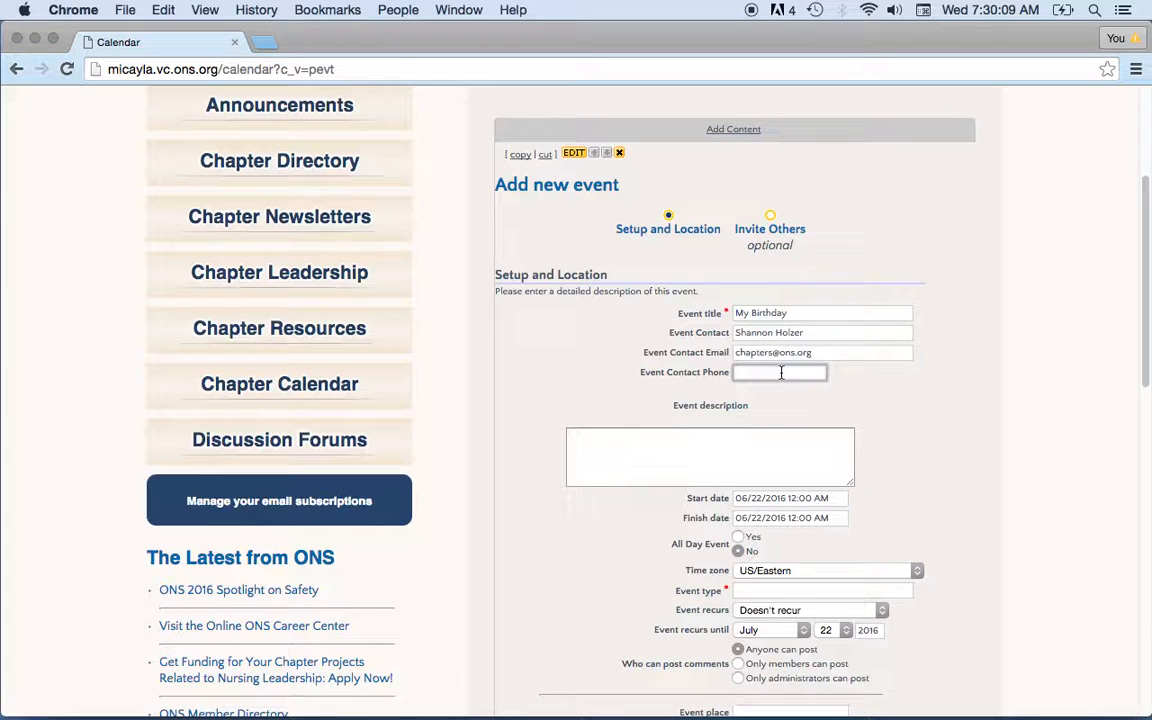
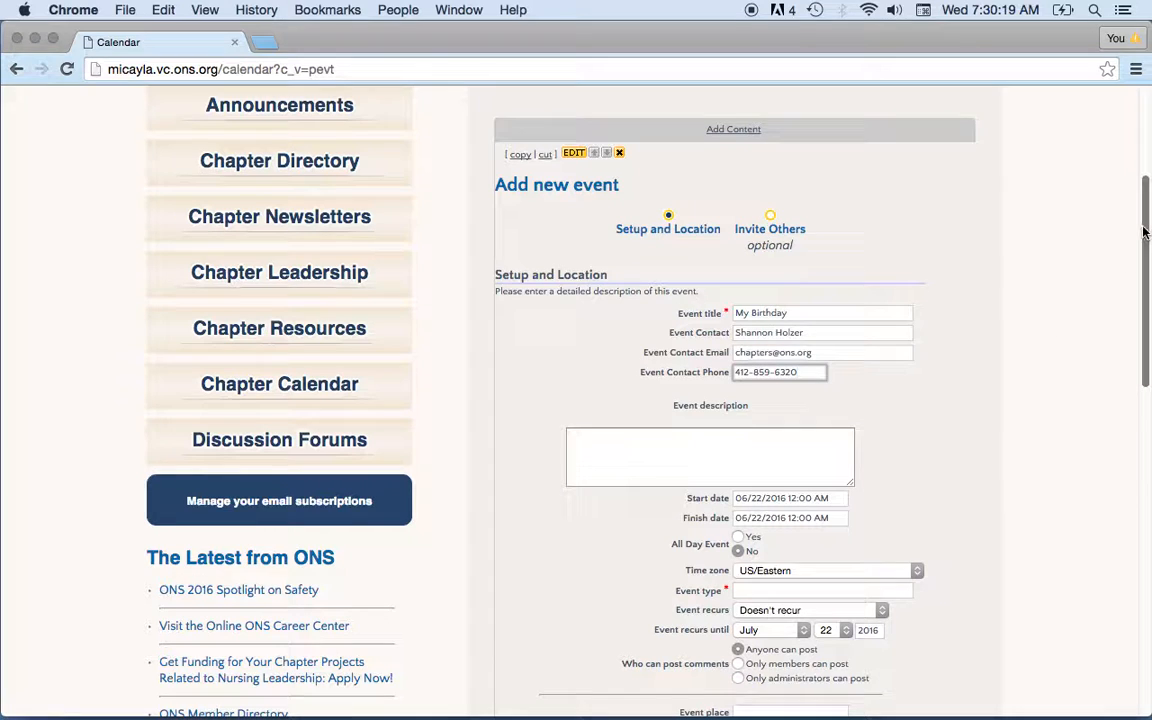
pyautogui.moveTo(1147, 239); pyautogui.dragTo(1147, 263)
# Write 'My birthday - gonna be great.' as the event description.
pyautogui.click(756, 365)
pyautogui.write('My birthday - go')
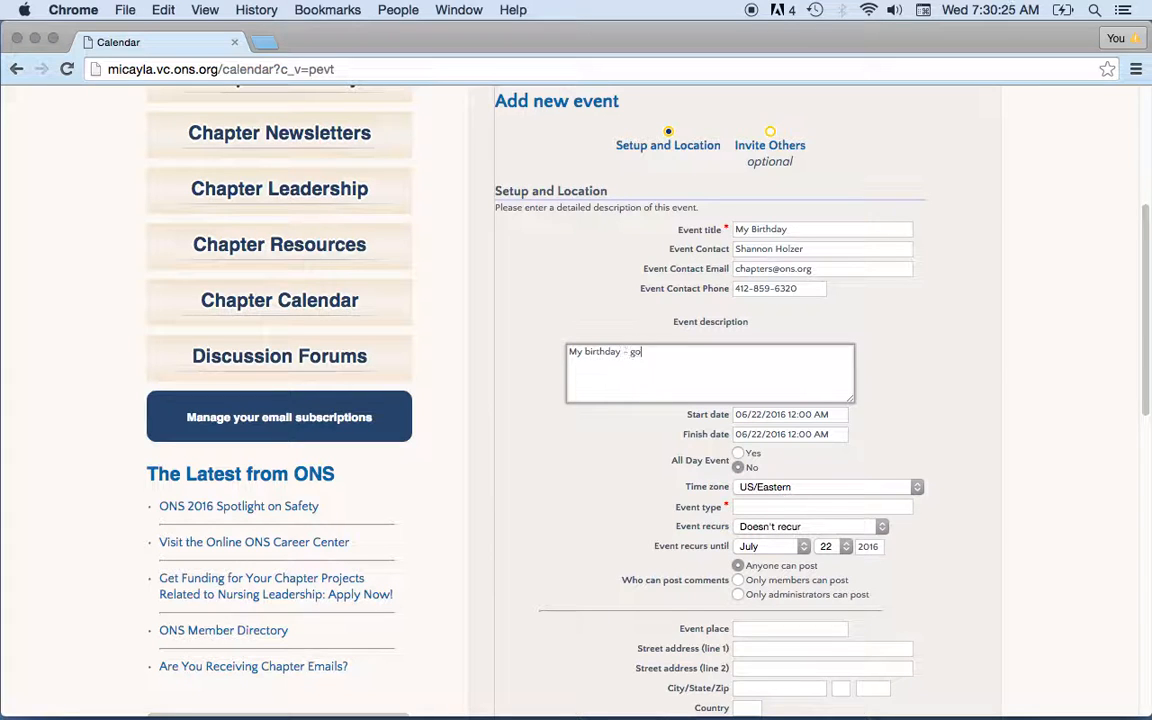
pyautogui.write('nna be great.')
pyautogui.scroll(-3, 1146, 328)
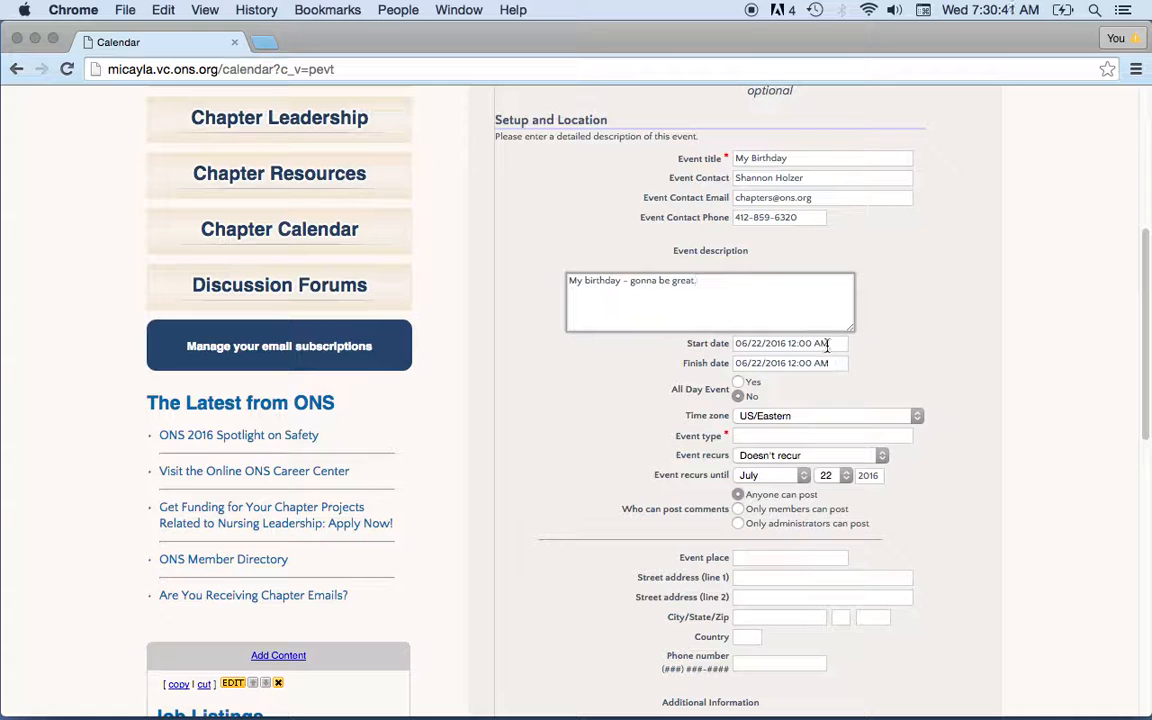
# Set the event start to 06/30/2016 at about 08:06 am, not all-day.
pyautogui.click(738, 384)
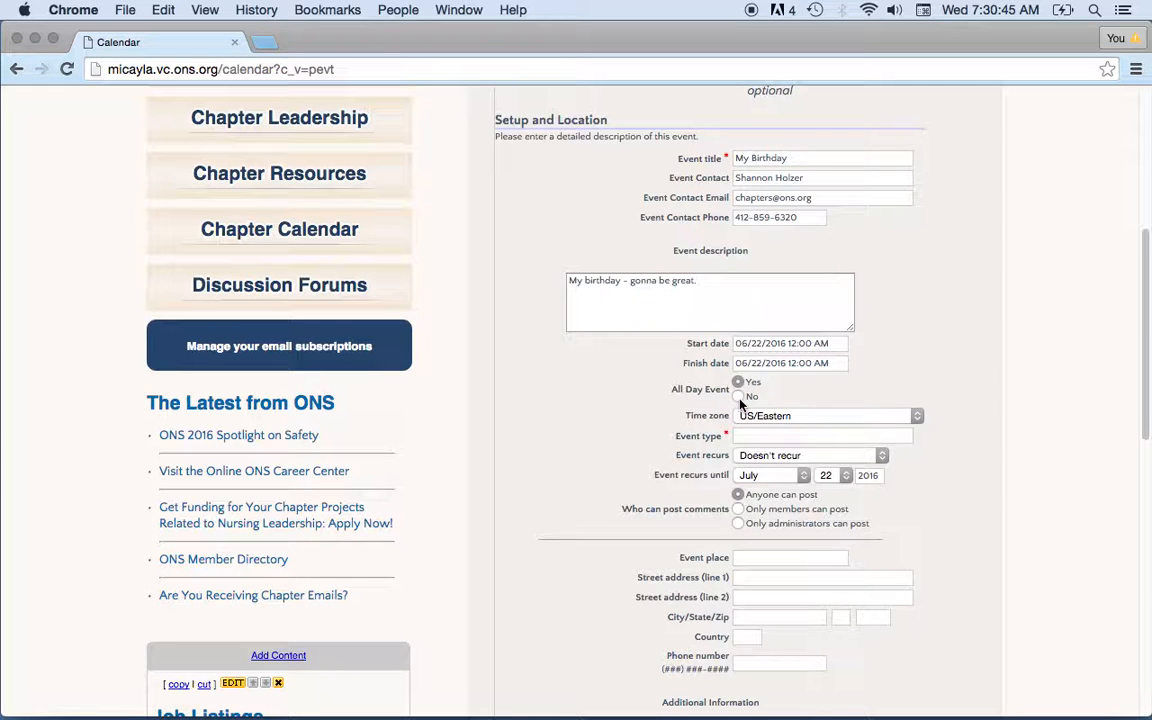
pyautogui.click(739, 397)
pyautogui.click(803, 343)
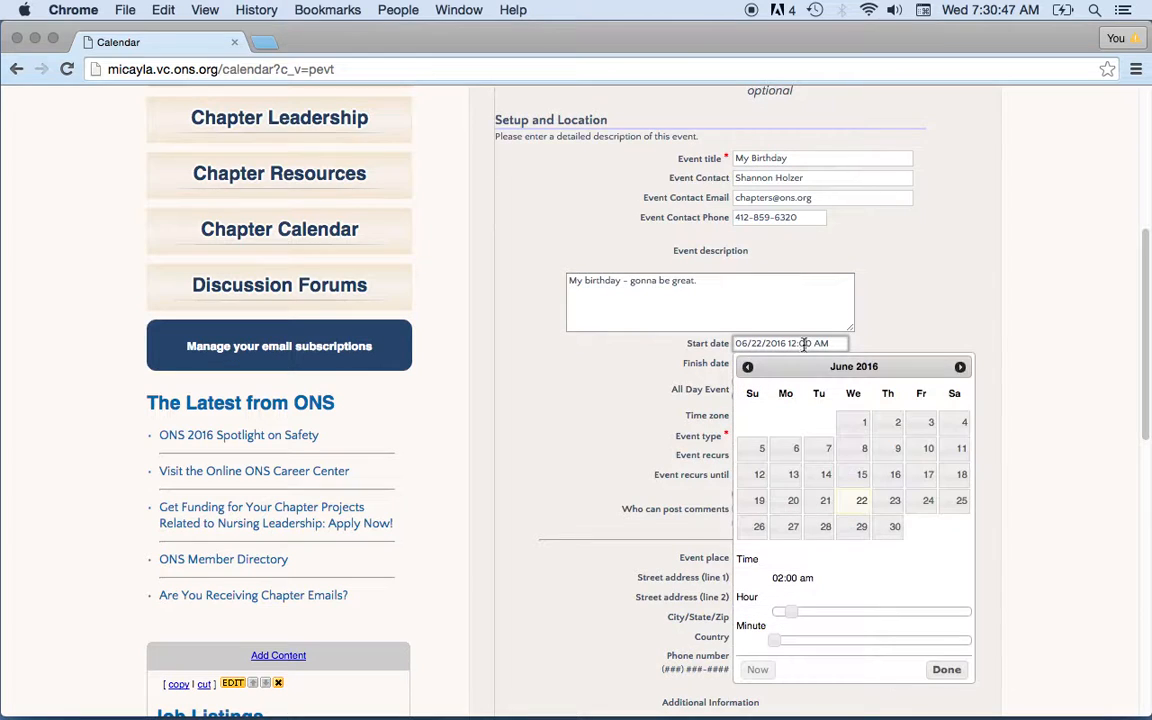
pyautogui.moveTo(792, 619); pyautogui.dragTo(838, 612)
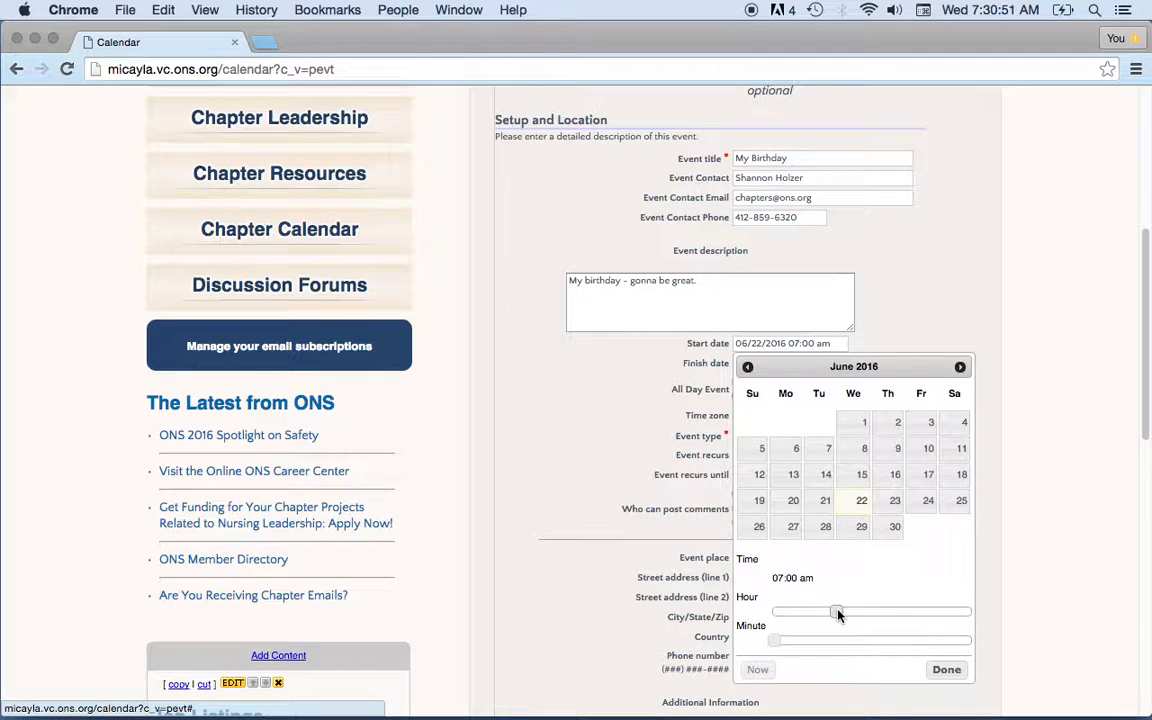
pyautogui.click(893, 530)
pyautogui.moveTo(834, 614); pyautogui.dragTo(845, 612)
pyautogui.moveTo(778, 640); pyautogui.dragTo(799, 645)
pyautogui.click(944, 670)
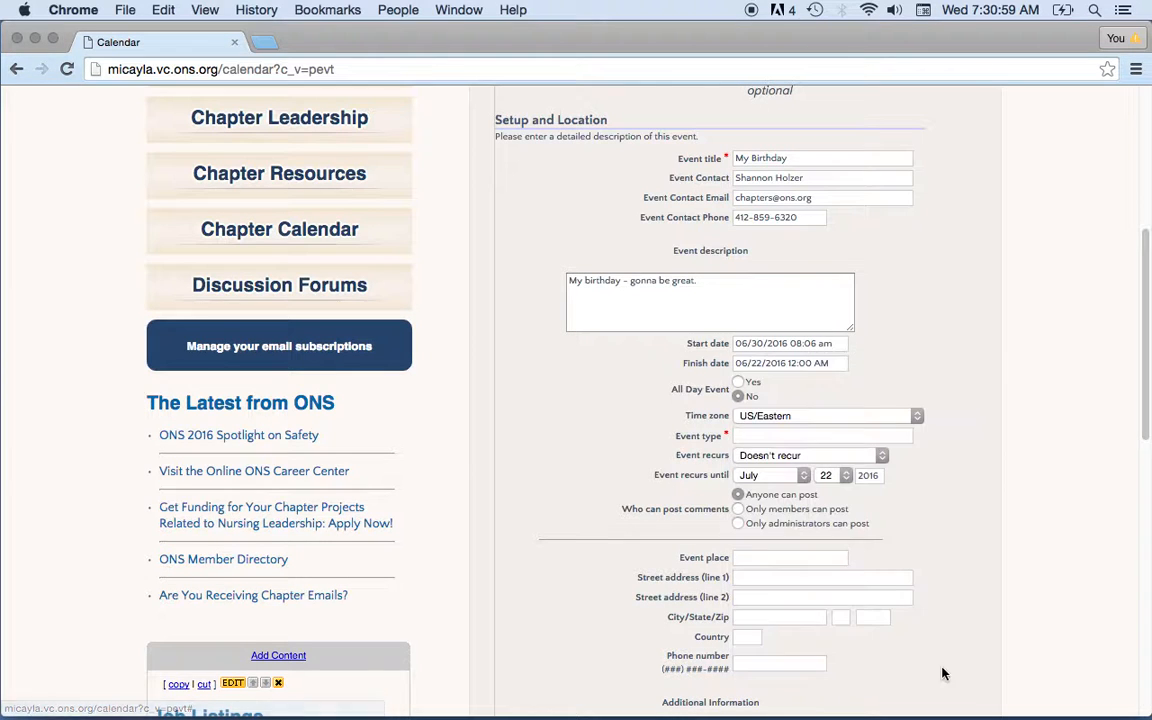
# Set the event finish to 06/30/2016 at 01:17 pm.
pyautogui.click(799, 363)
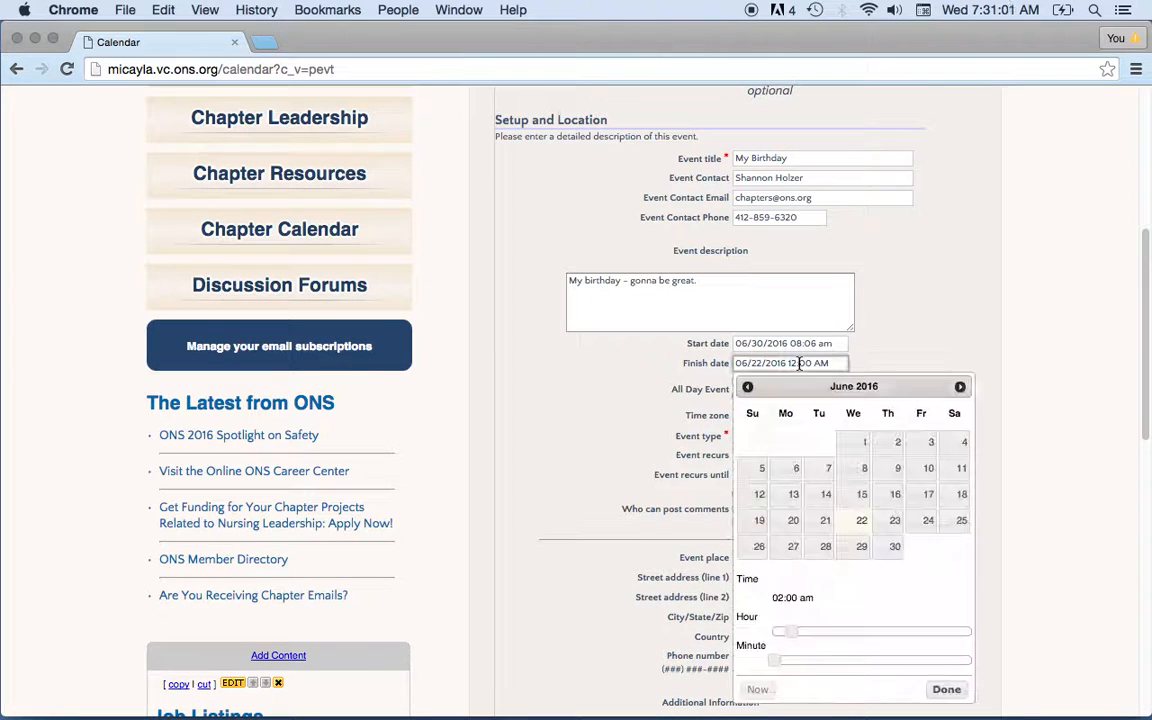
pyautogui.moveTo(790, 631); pyautogui.dragTo(895, 634)
pyautogui.moveTo(776, 660); pyautogui.dragTo(831, 660)
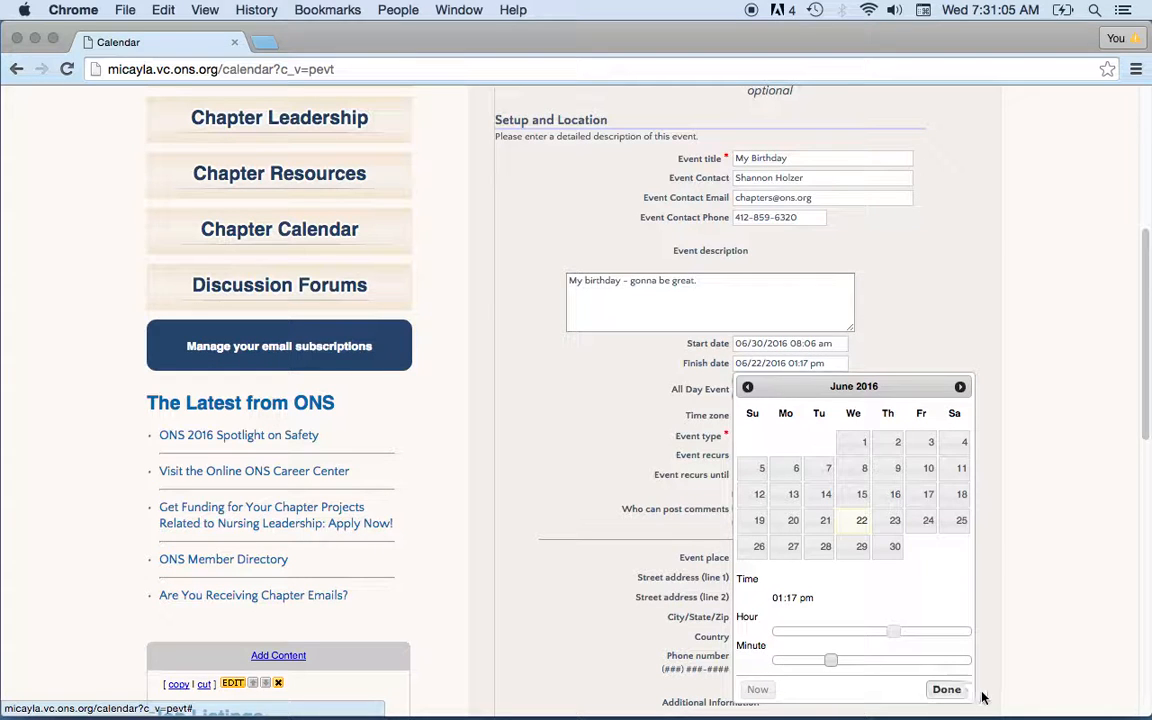
pyautogui.click(947, 690)
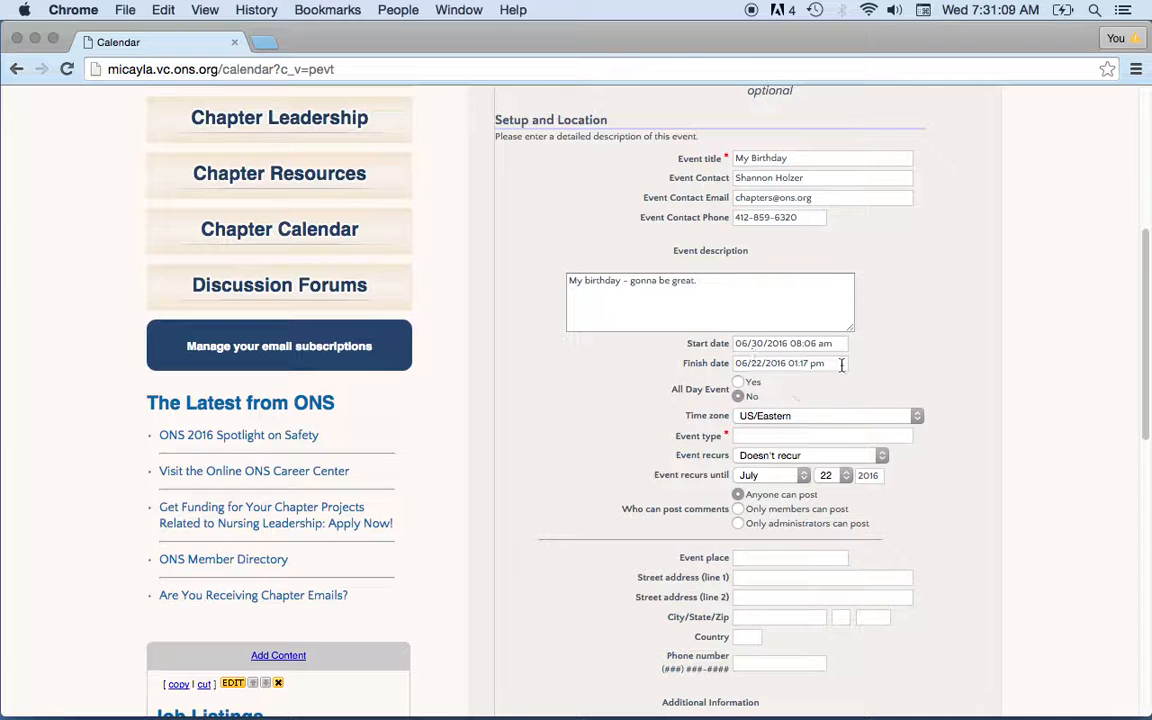
pyautogui.click(780, 363)
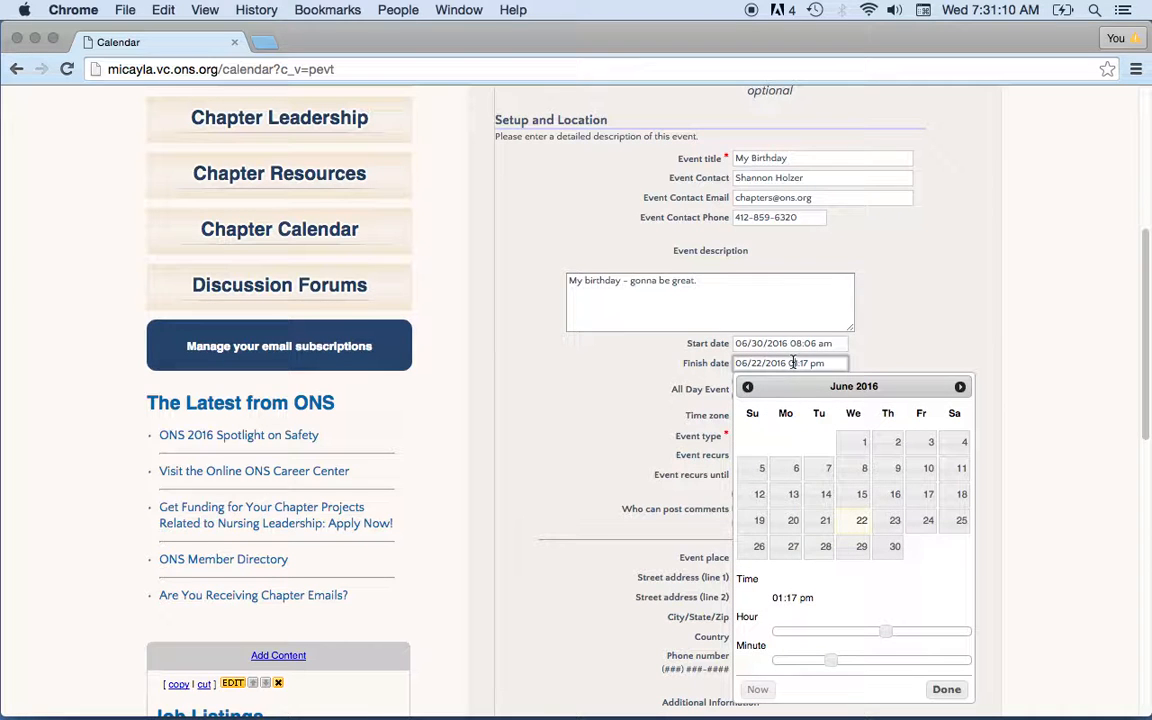
pyautogui.click(886, 546)
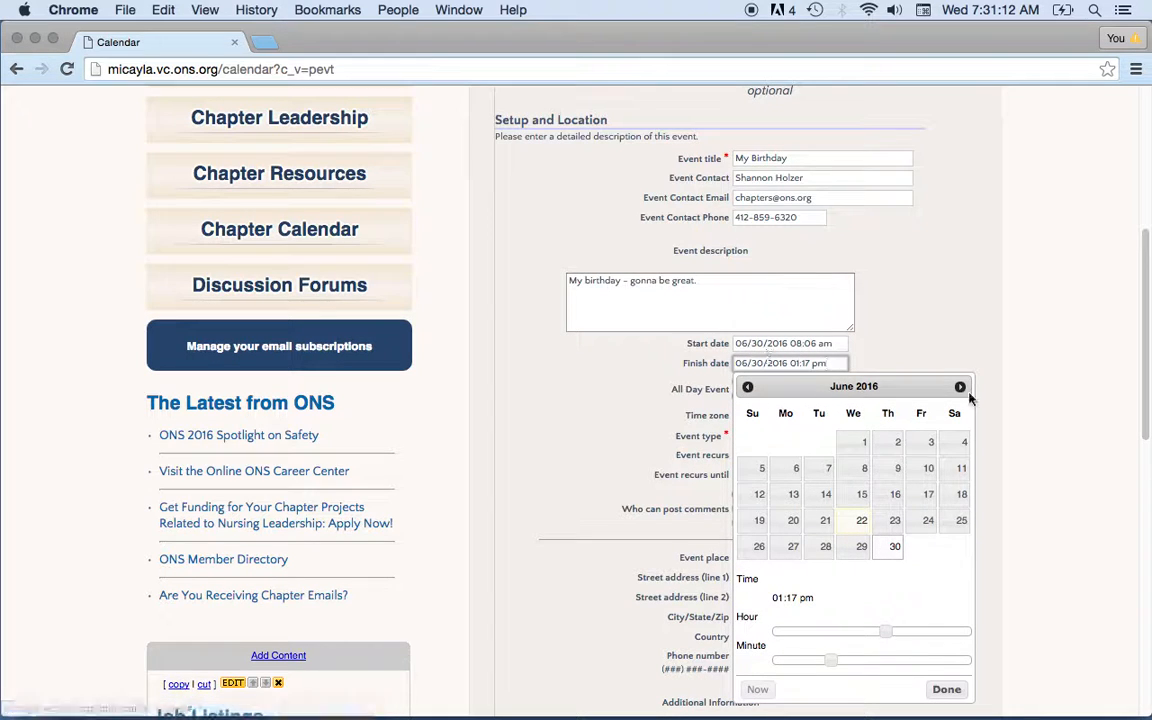
pyautogui.click(946, 689)
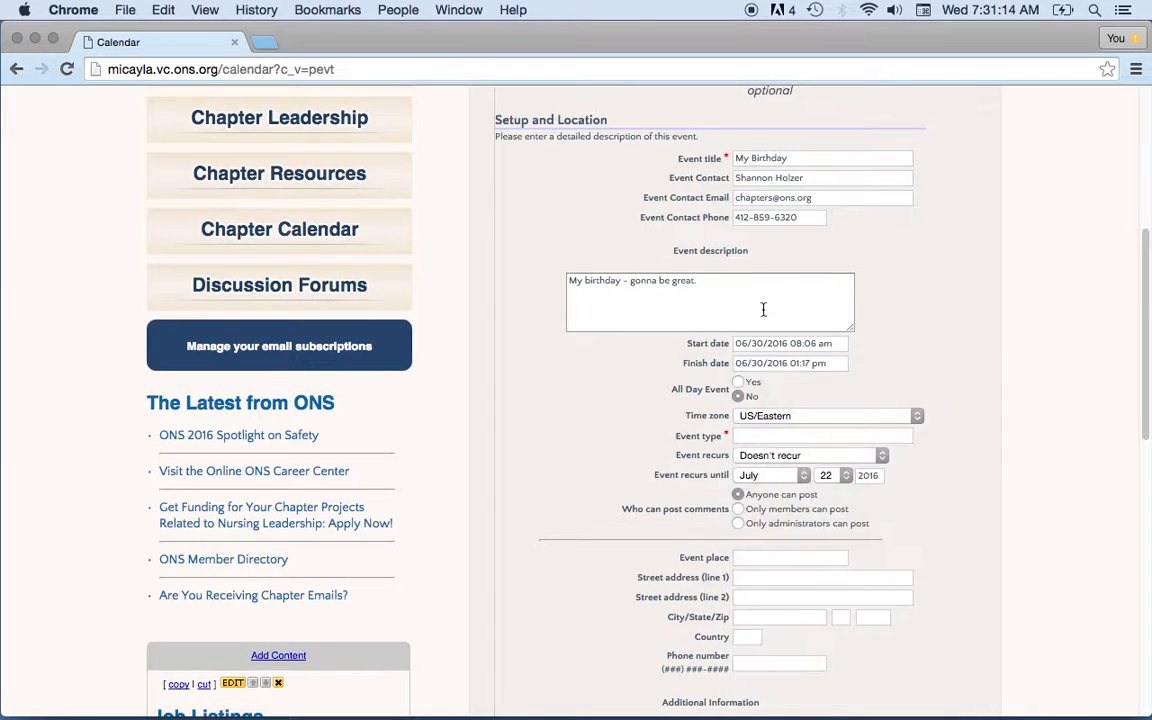
# Keep the event timed rather than all-day, in the US/Eastern time zone.
pyautogui.click(739, 384)
pyautogui.click(738, 396)
pyautogui.click(917, 417)
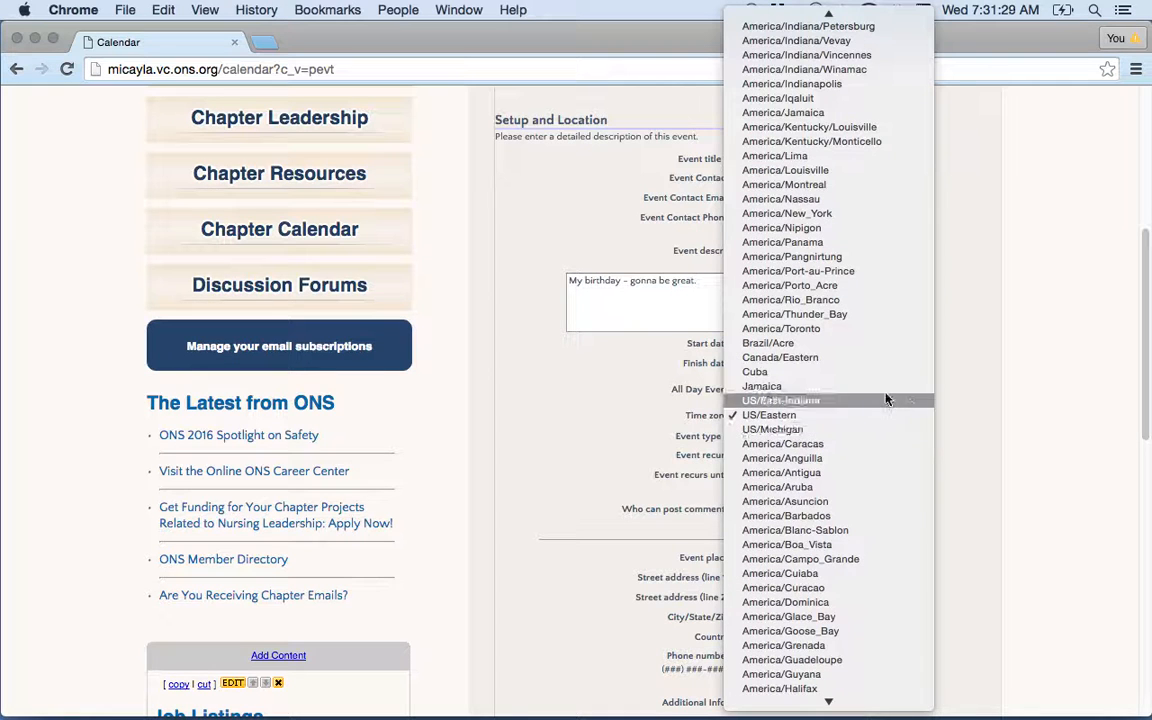
pyautogui.click(795, 416)
# Set the event type to Party.
pyautogui.click(777, 436)
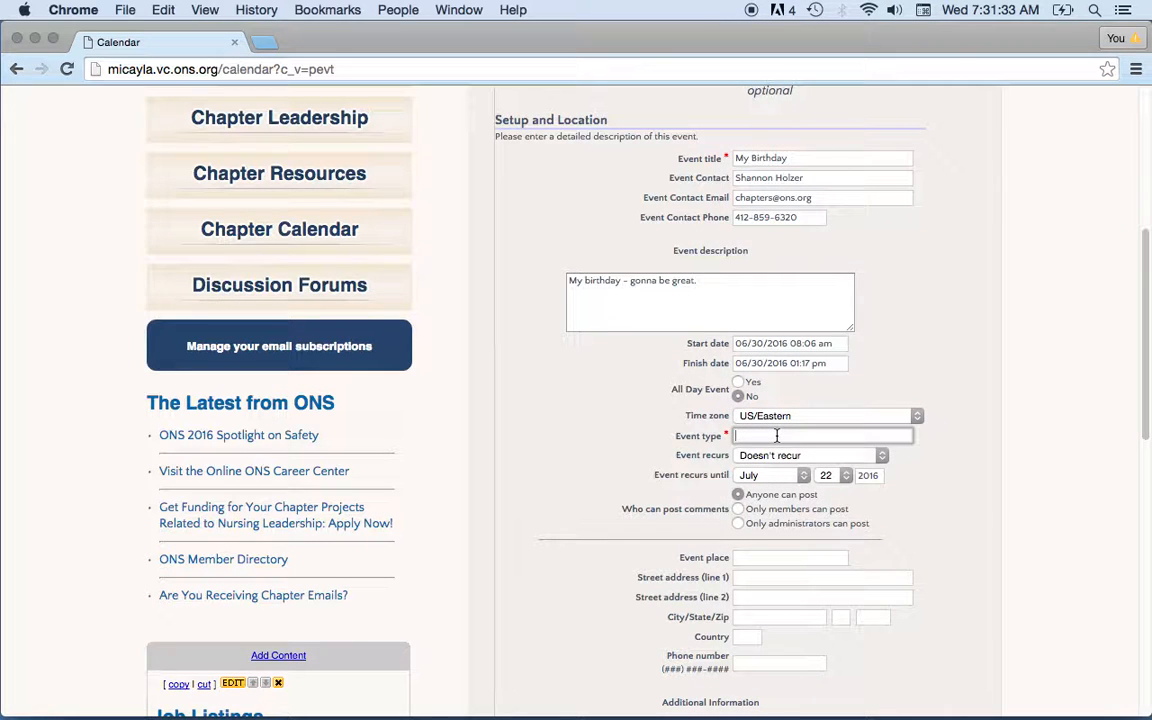
pyautogui.write('Party')
pyautogui.moveTo(1148, 380); pyautogui.dragTo(1148, 423)
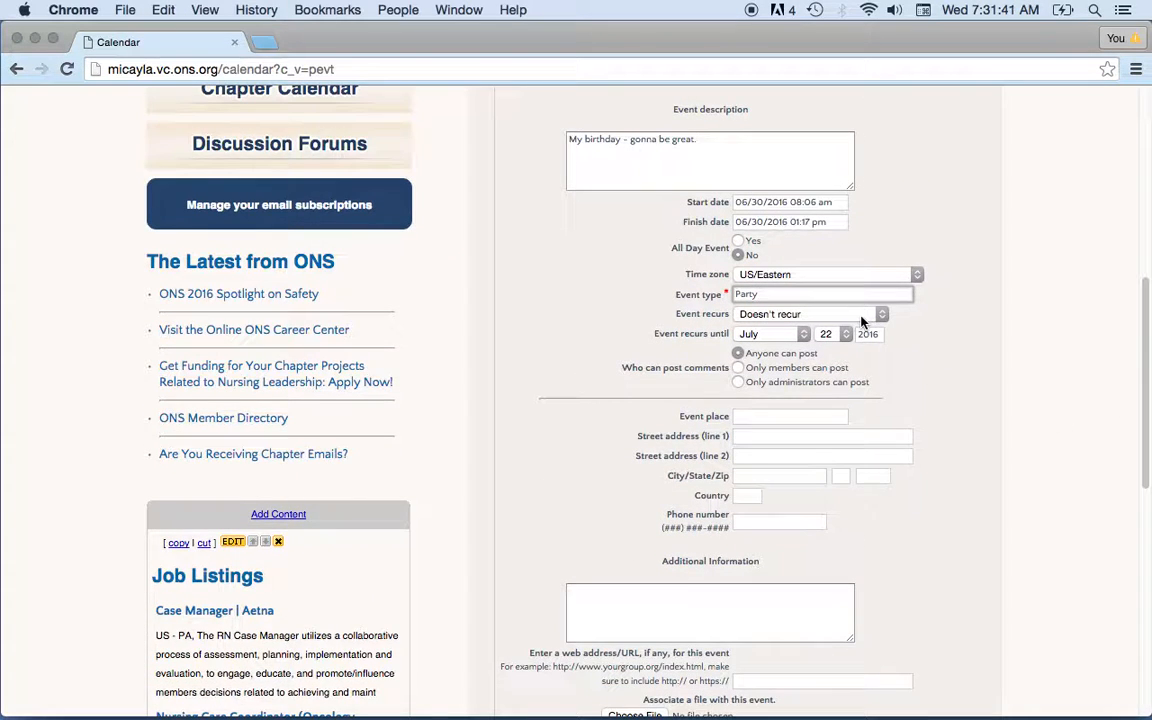
pyautogui.click(801, 318)
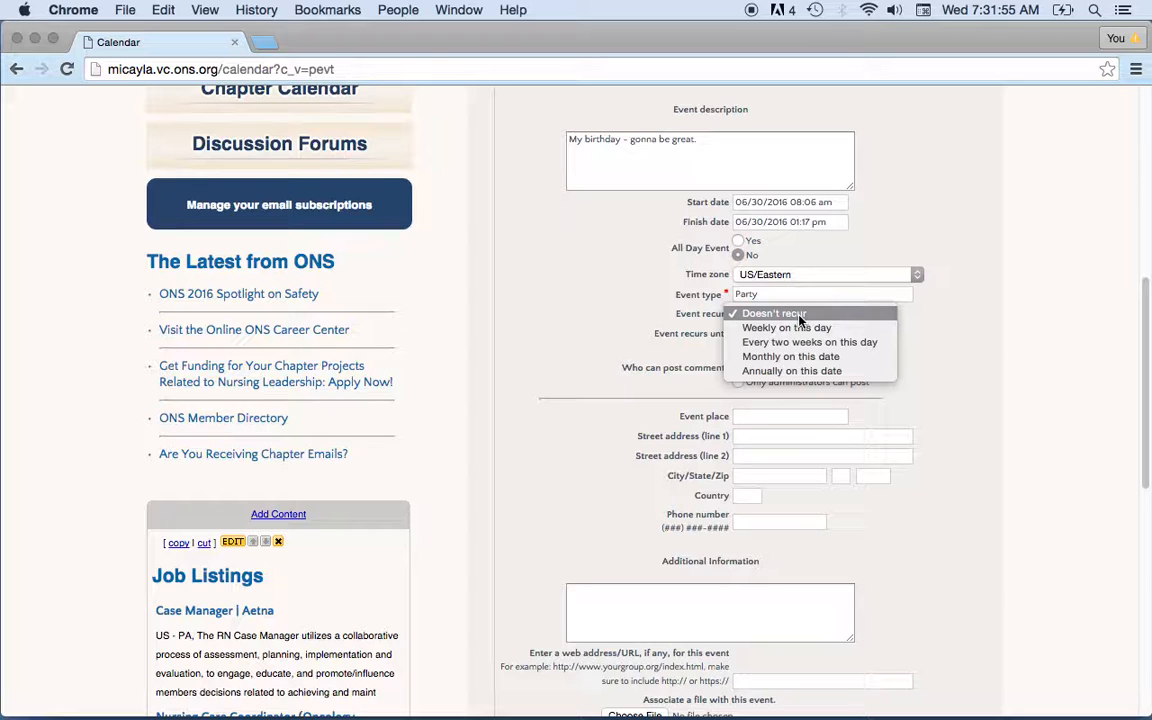
# Make the event recur annually on this date until June 30, 2099.
pyautogui.click(805, 370)
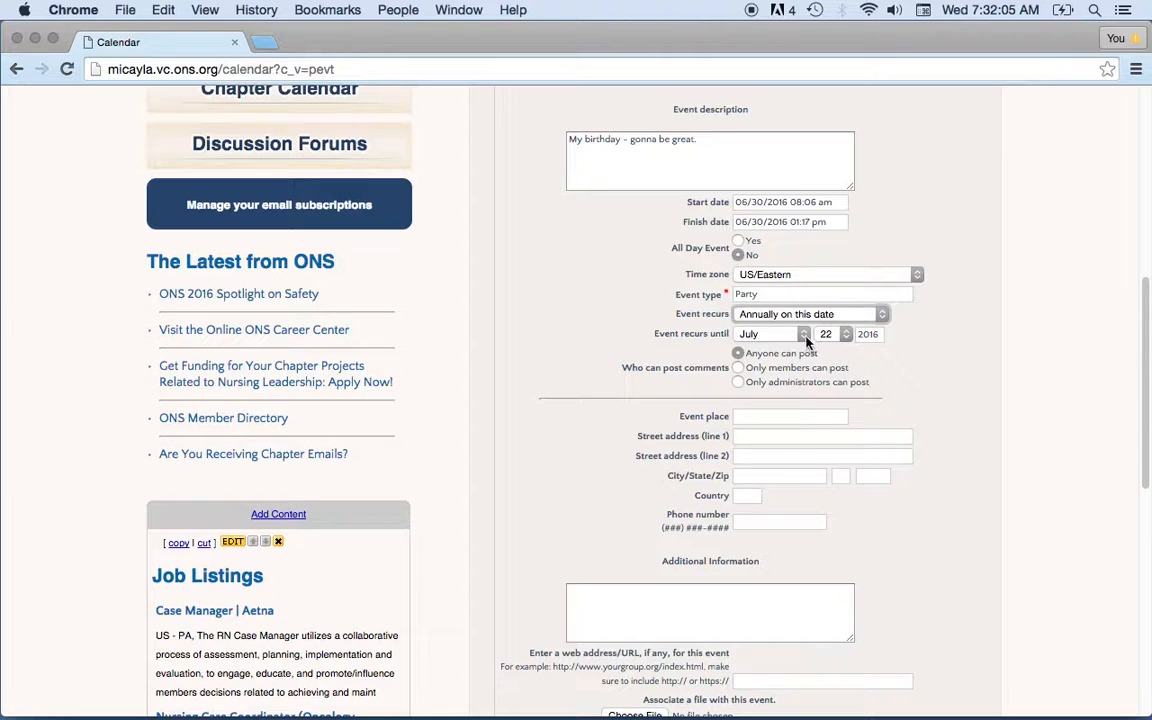
pyautogui.click(805, 337)
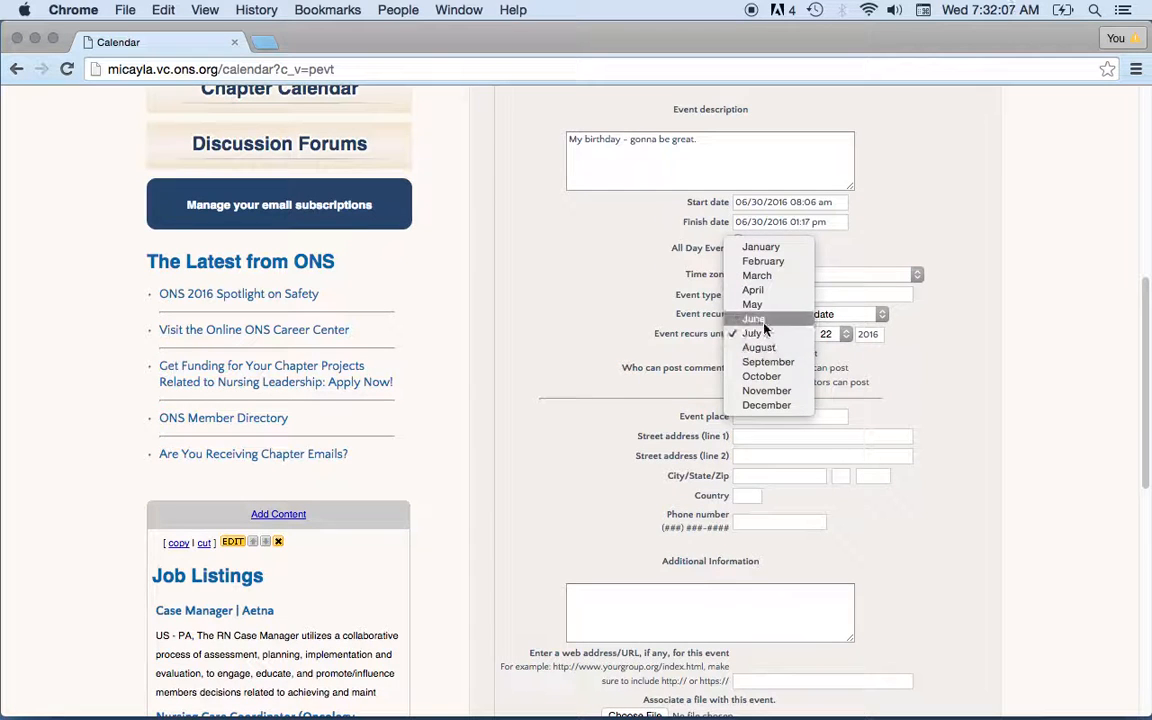
pyautogui.click(760, 320)
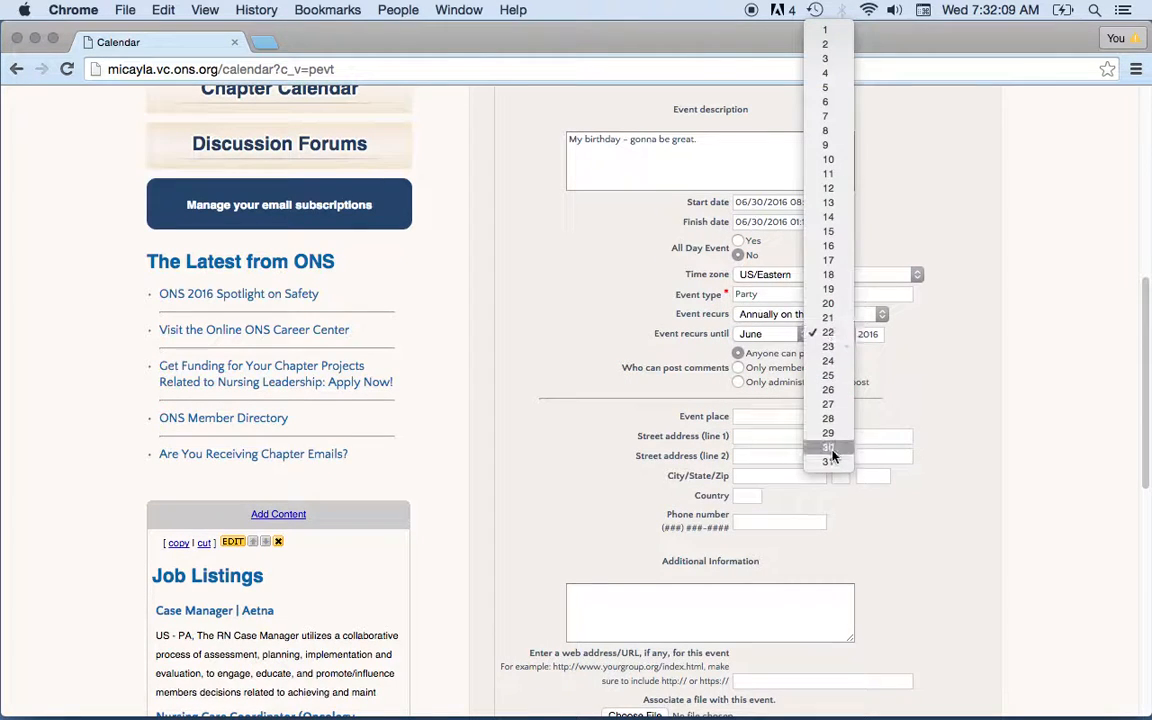
pyautogui.click(831, 449)
pyautogui.press('Tab')
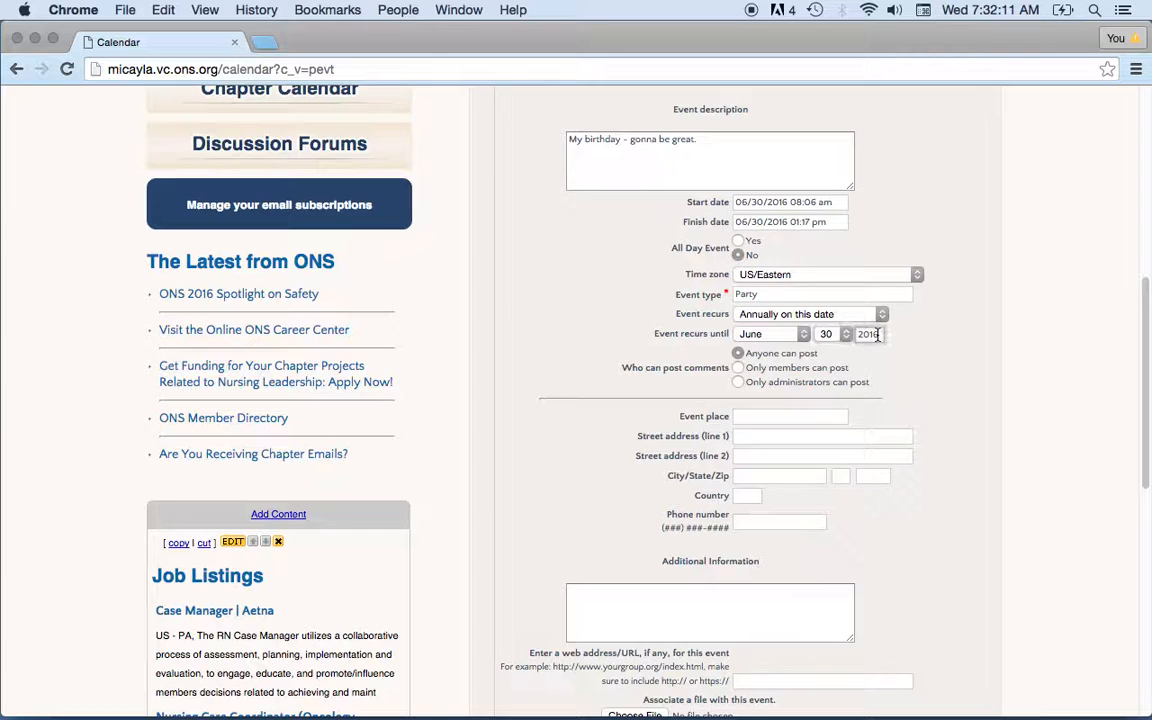
pyautogui.write('201')
# Restrict event comments so only members can post.
pyautogui.click(739, 385)
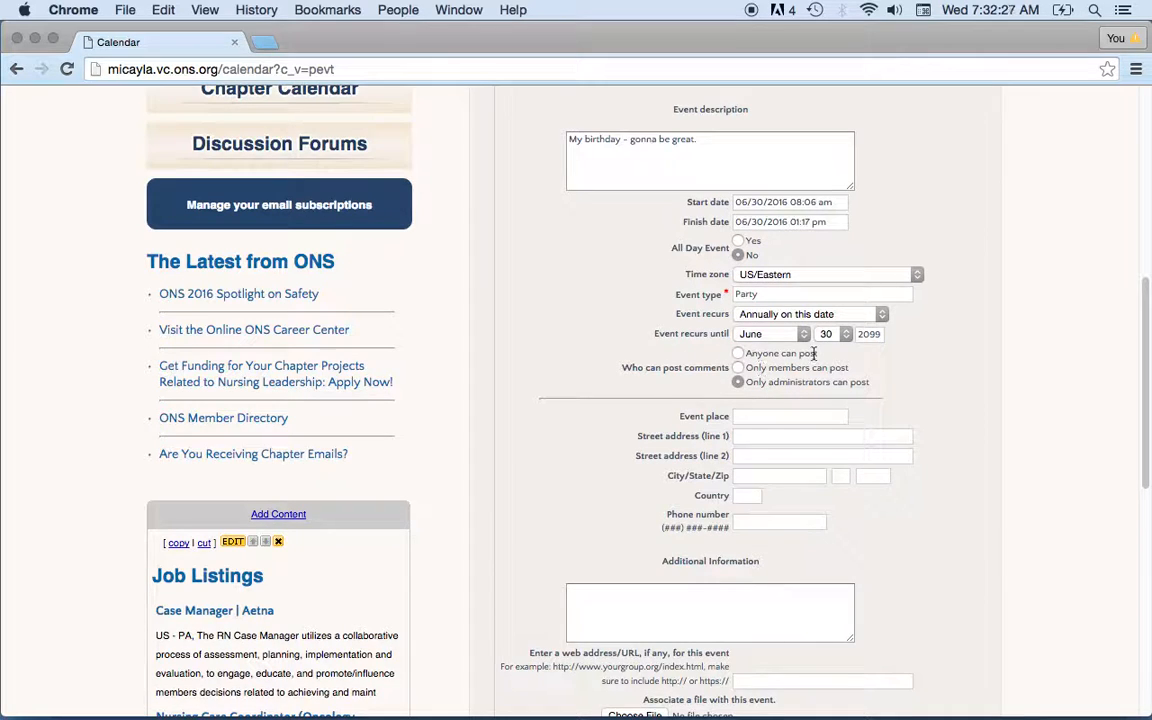
pyautogui.click(739, 369)
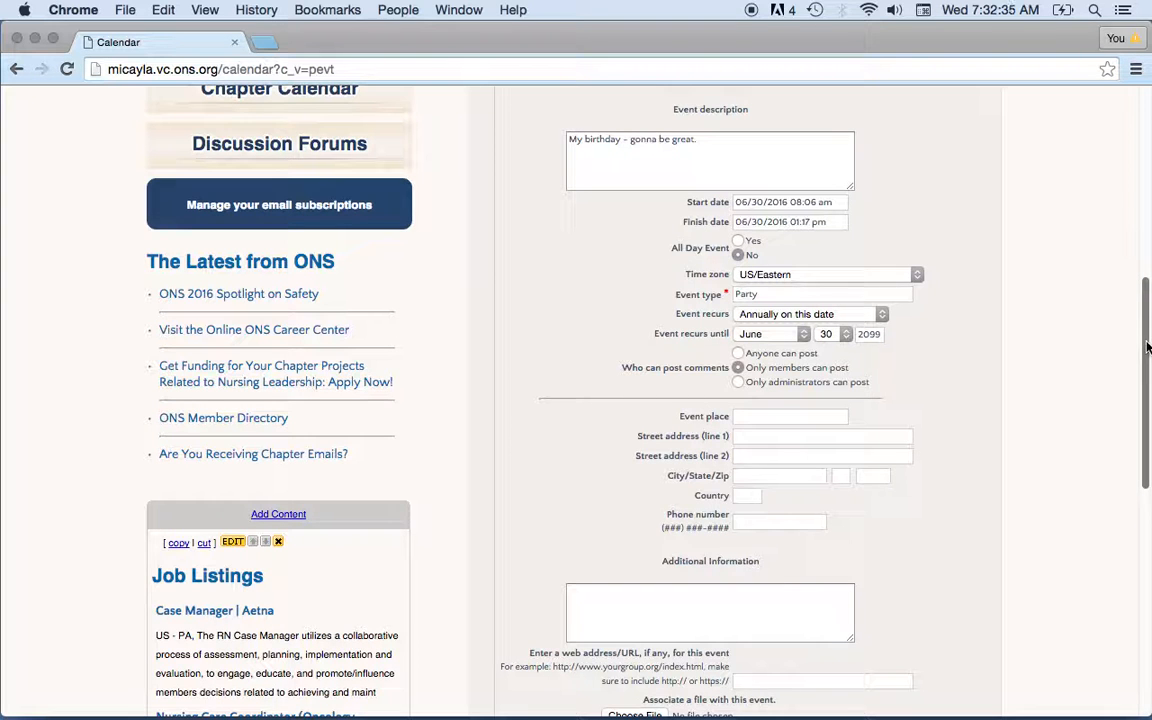
pyautogui.scroll(-1, 1147, 346)
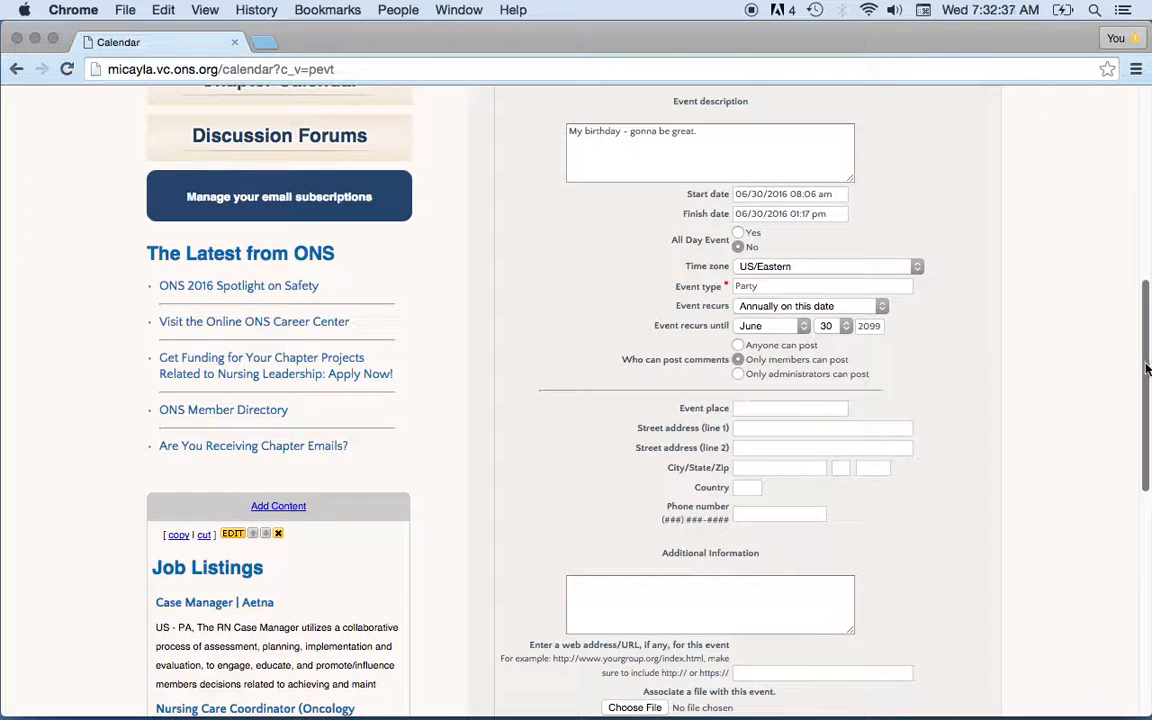
# Enter ONS Office as the event place and fill in its street address.
pyautogui.scroll(-5, 1147, 369)
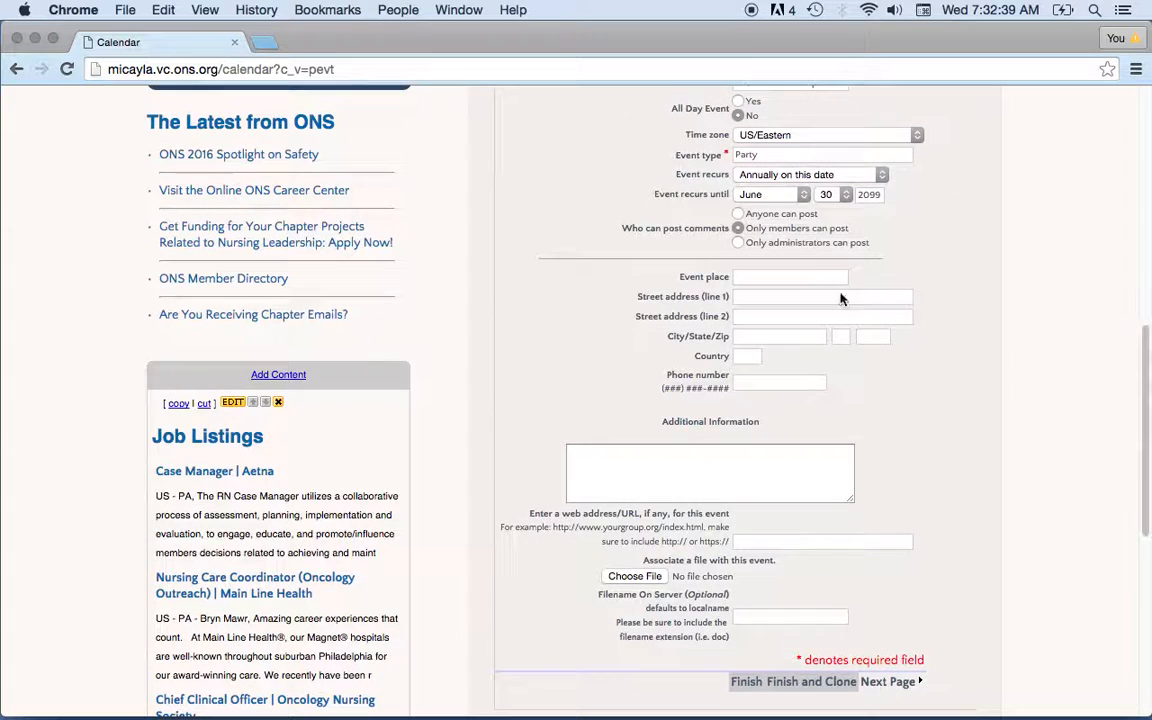
pyautogui.click(813, 278)
pyautogui.write('ONS Office')
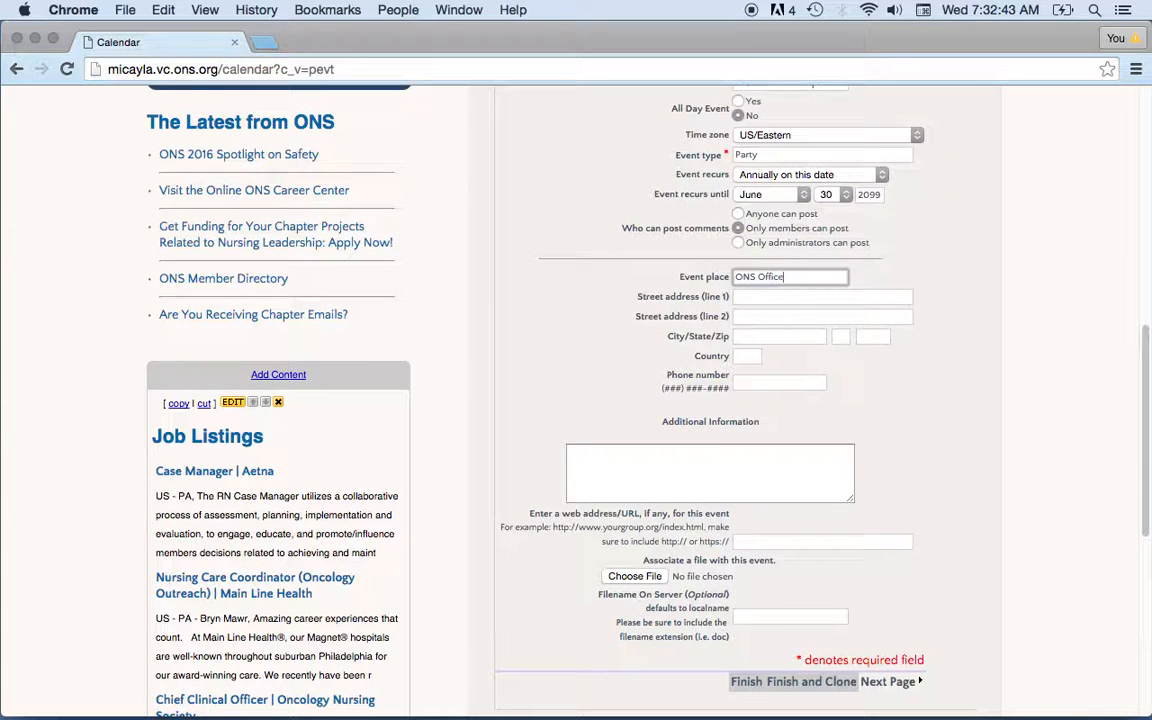
pyautogui.press('Tab')
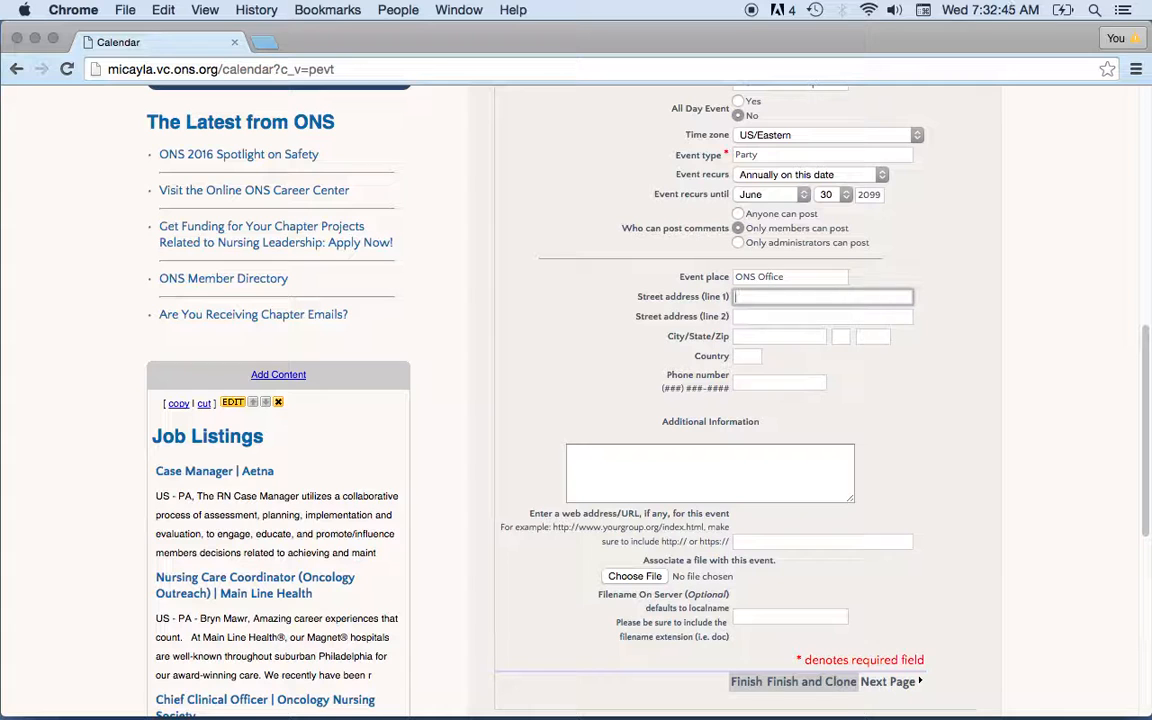
pyautogui.write('125 Enterprise Dr')
# Fill in city Pittsburgh, state PA, the zip code and the venue's phone number.
pyautogui.press('Tab')
pyautogui.press('Tab')
pyautogui.write('Pittsburg')
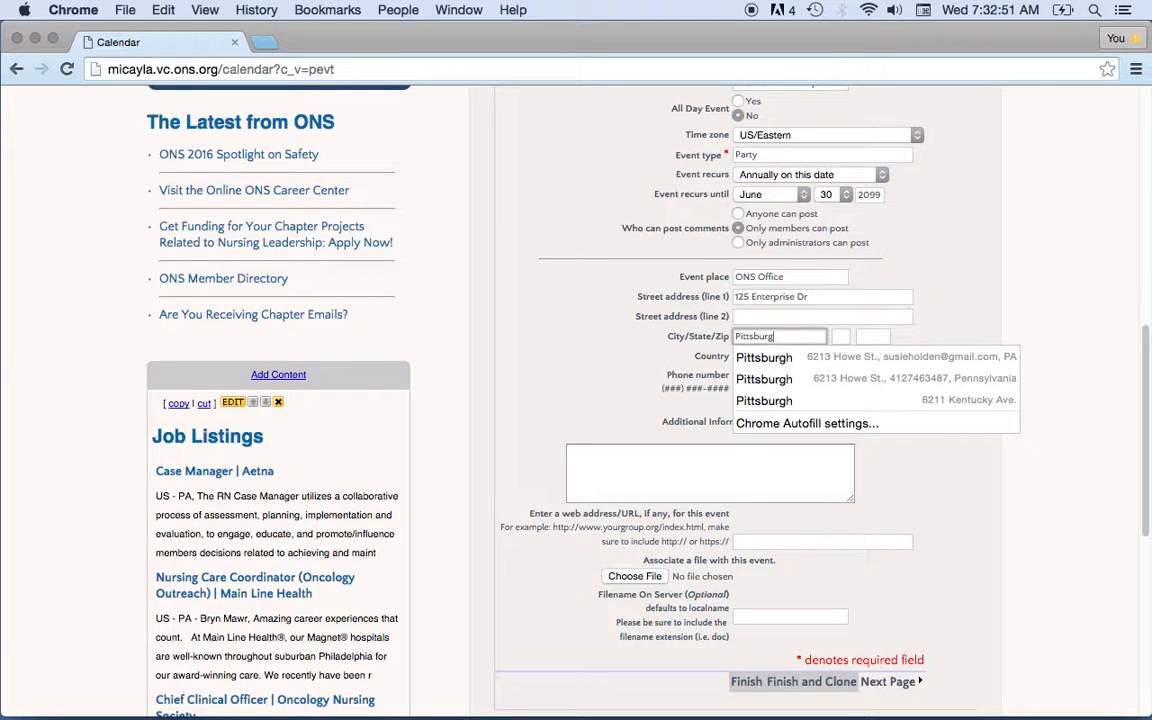
pyautogui.write('h')
pyautogui.press('Tab')
pyautogui.write('PA')
pyautogui.press('Tab')
pyautogui.write('15275')
pyautogui.click(748, 383)
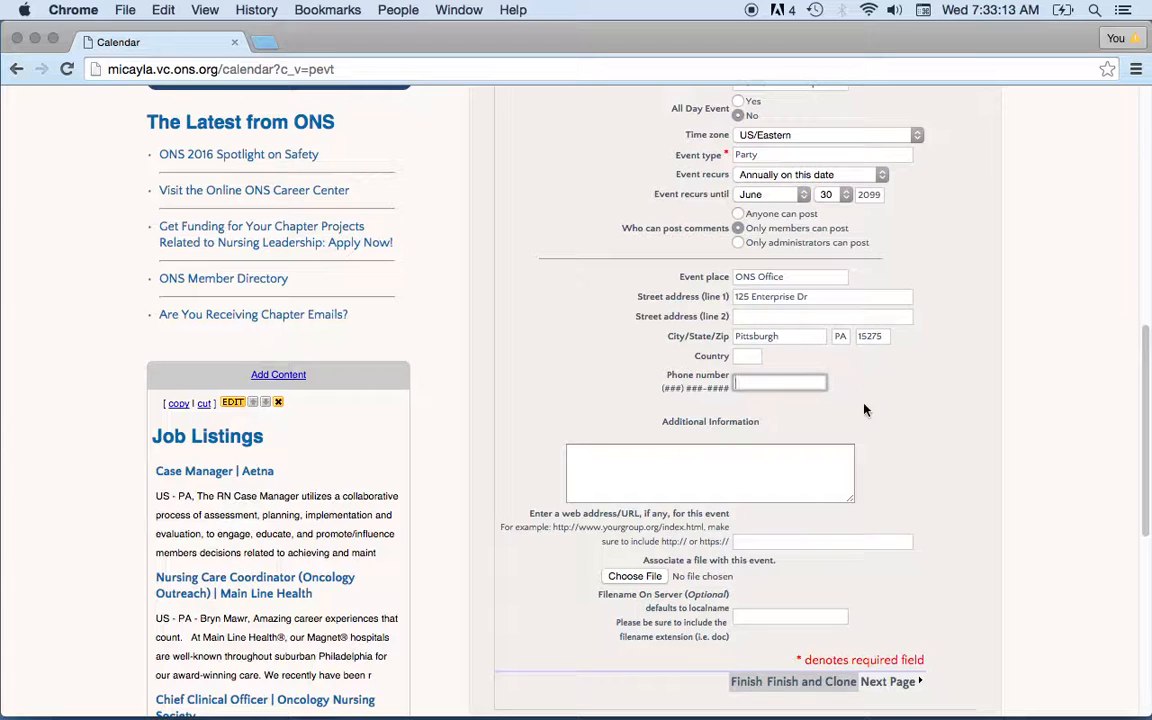
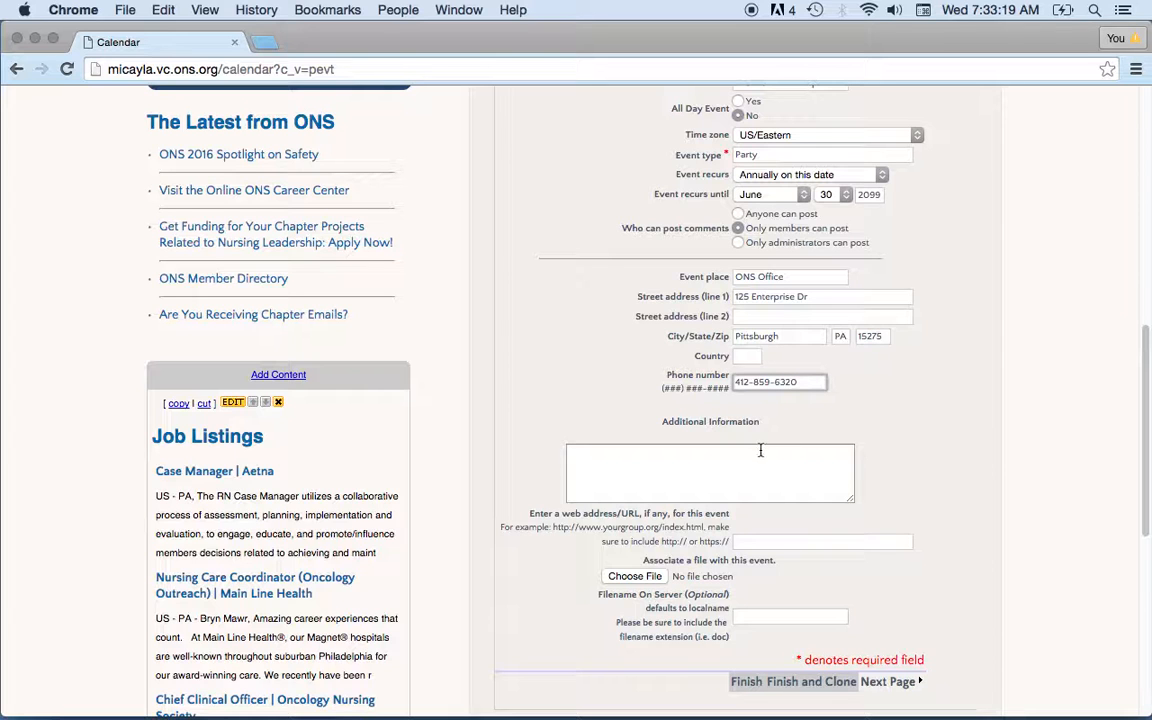
# Enter 'Bring cups.' as the event's additional information.
pyautogui.moveTo(1144, 419)
pyautogui.mouseDown()
pyautogui.moveTo(1144, 398)
pyautogui.moveTo(1144, 437)
pyautogui.mouseUp()
pyautogui.click(759, 417)
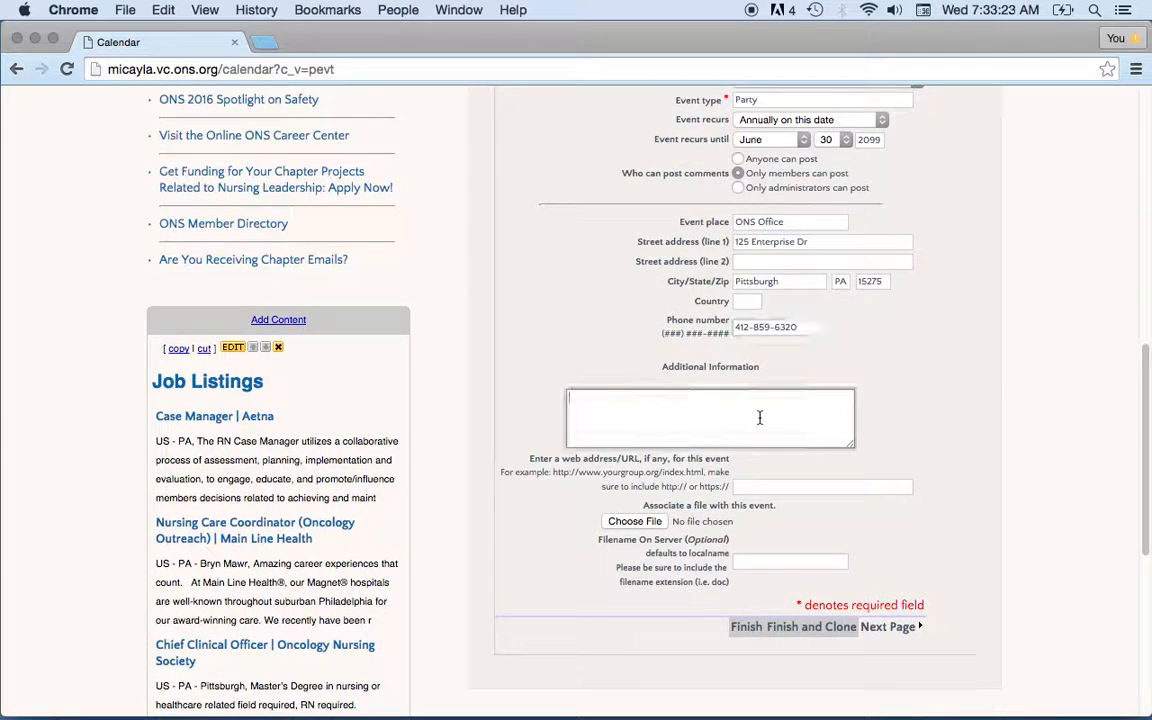
pyautogui.write('Bring cups.')
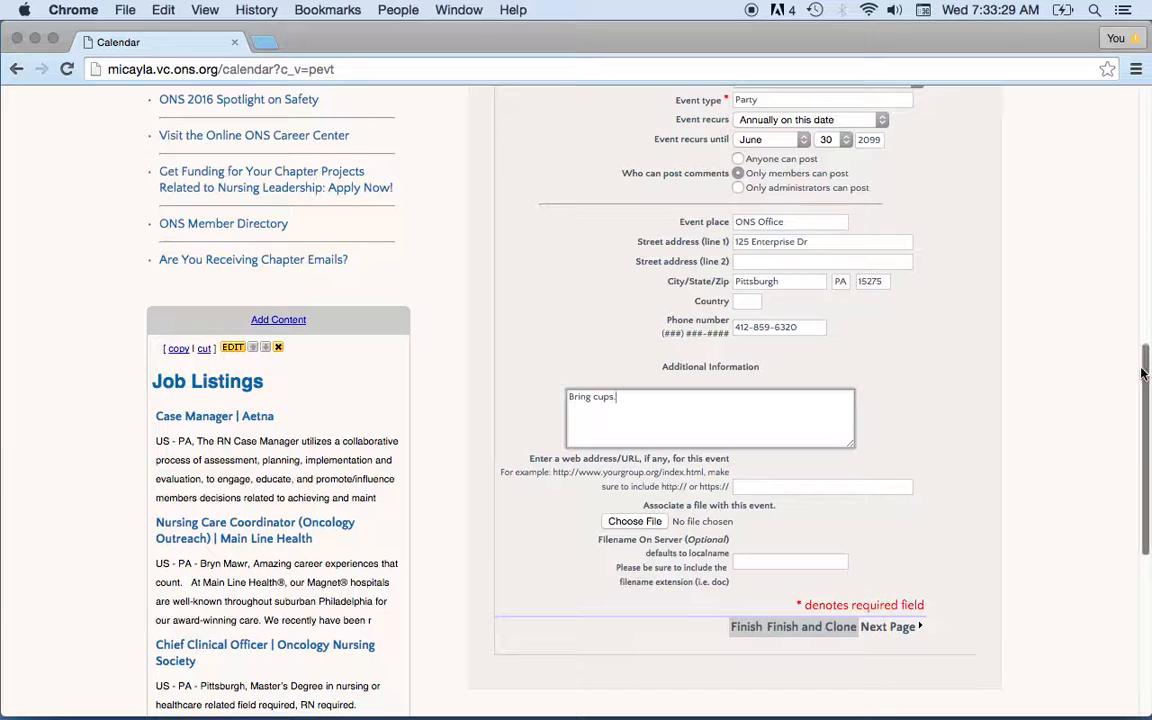
pyautogui.scroll(-2, 1148, 375)
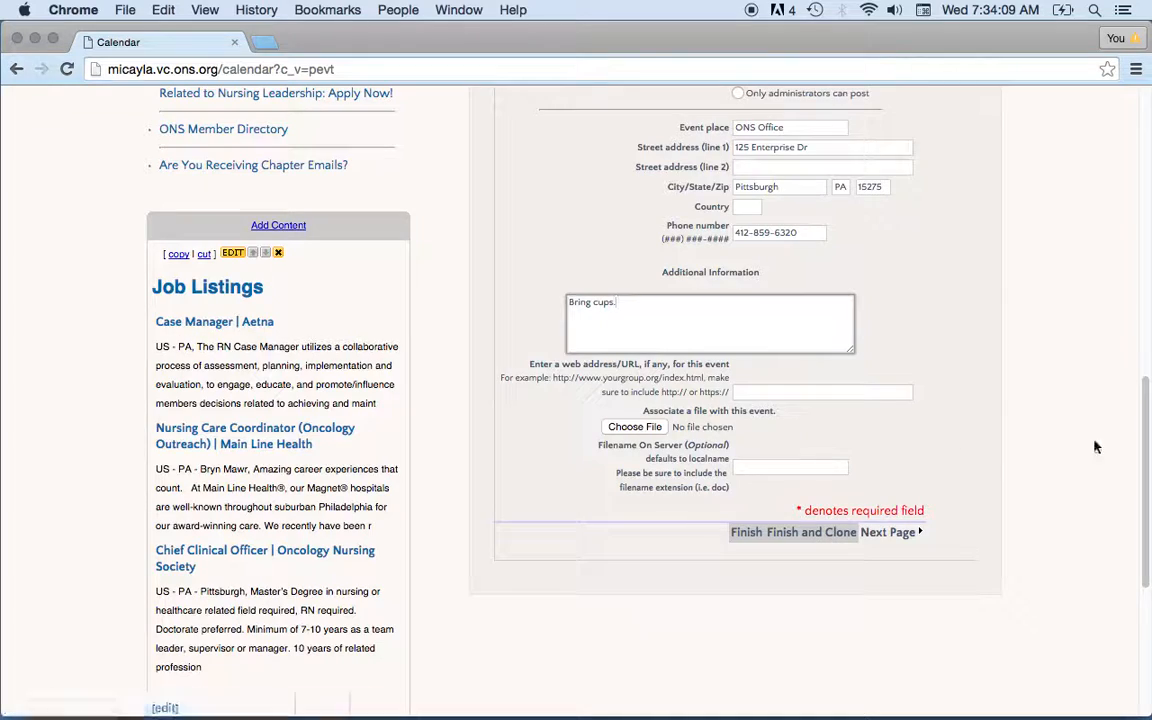
# Scroll through the completed My Birthday event form to review its location details.
pyautogui.moveTo(1148, 475)
pyautogui.mouseDown()
pyautogui.moveTo(1140, 269)
pyautogui.moveTo(1144, 465)
pyautogui.moveTo(1136, 270)
pyautogui.moveTo(1141, 361)
pyautogui.mouseUp()
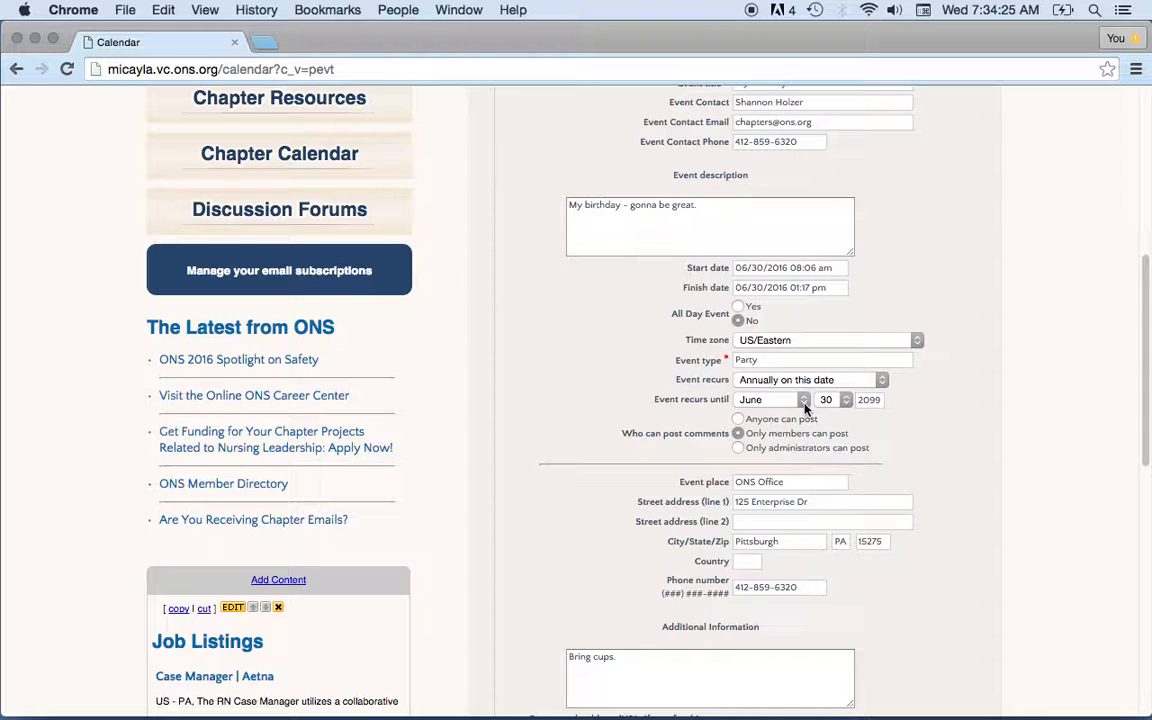
pyautogui.moveTo(1146, 344); pyautogui.dragTo(1146, 410)
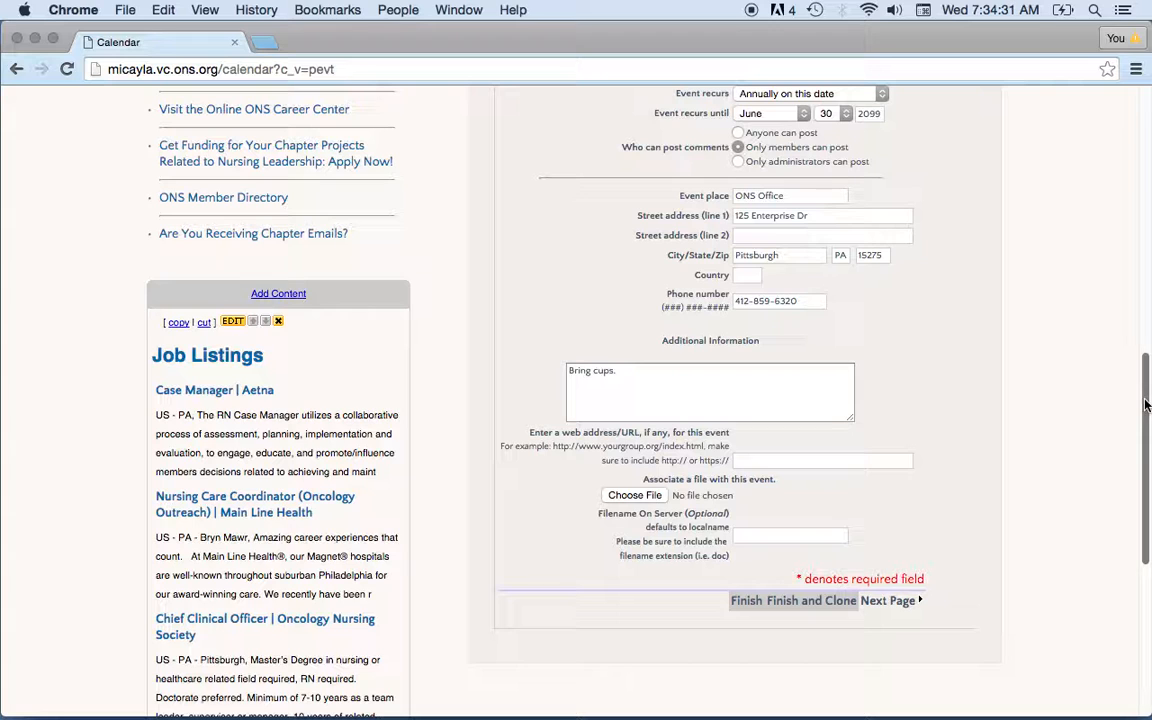
pyautogui.moveTo(1146, 404); pyautogui.dragTo(1147, 221)
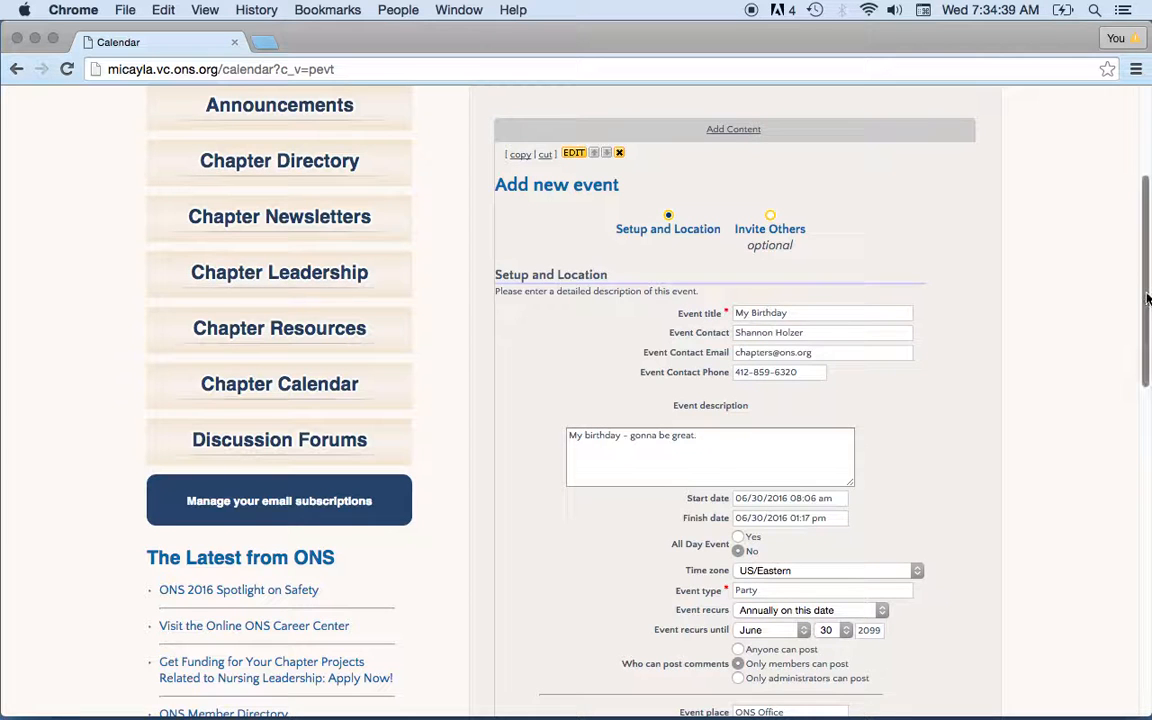
pyautogui.moveTo(1137, 325); pyautogui.dragTo(1148, 525)
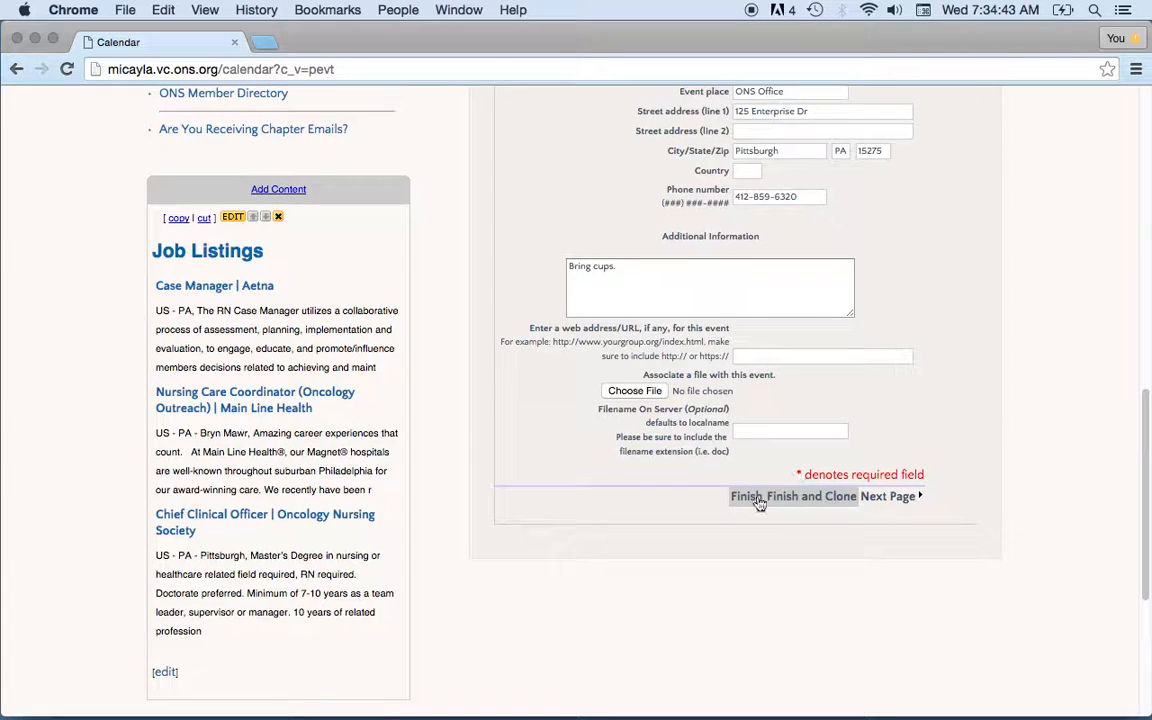
# On the invite page, add a chapter e-mail address as invitee and finish the event.
pyautogui.click(903, 508)
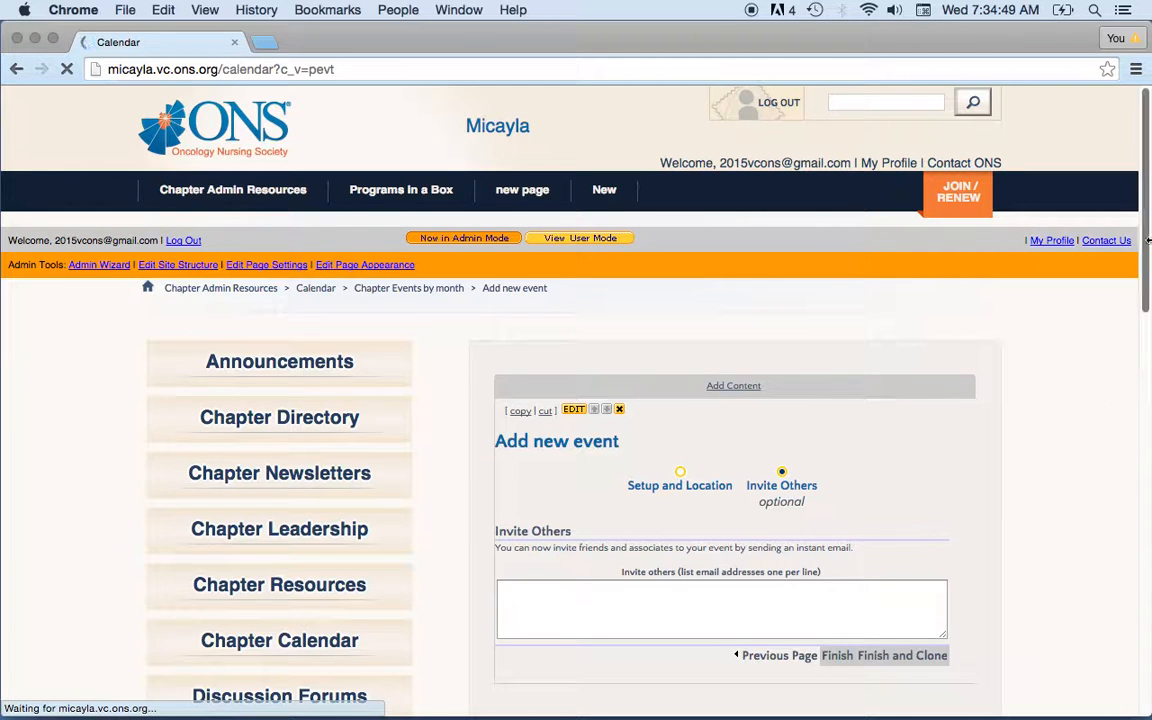
pyautogui.scroll(-3, 1148, 290)
pyautogui.scroll(-2, 1148, 290)
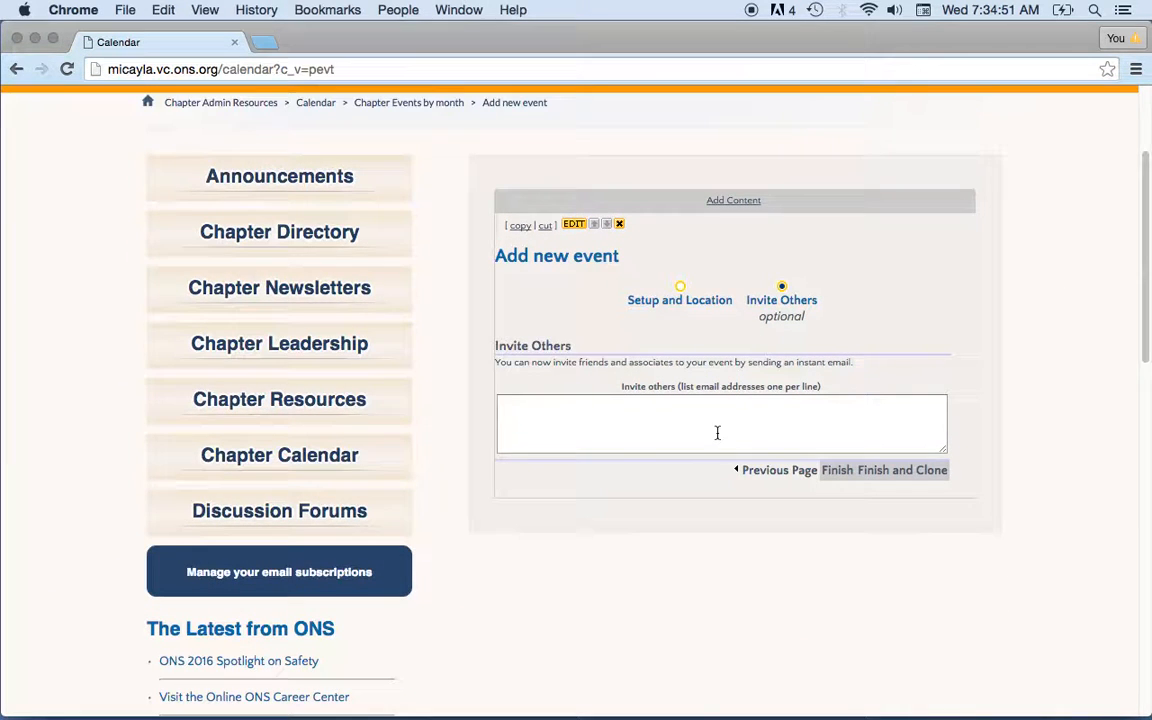
pyautogui.click(673, 412)
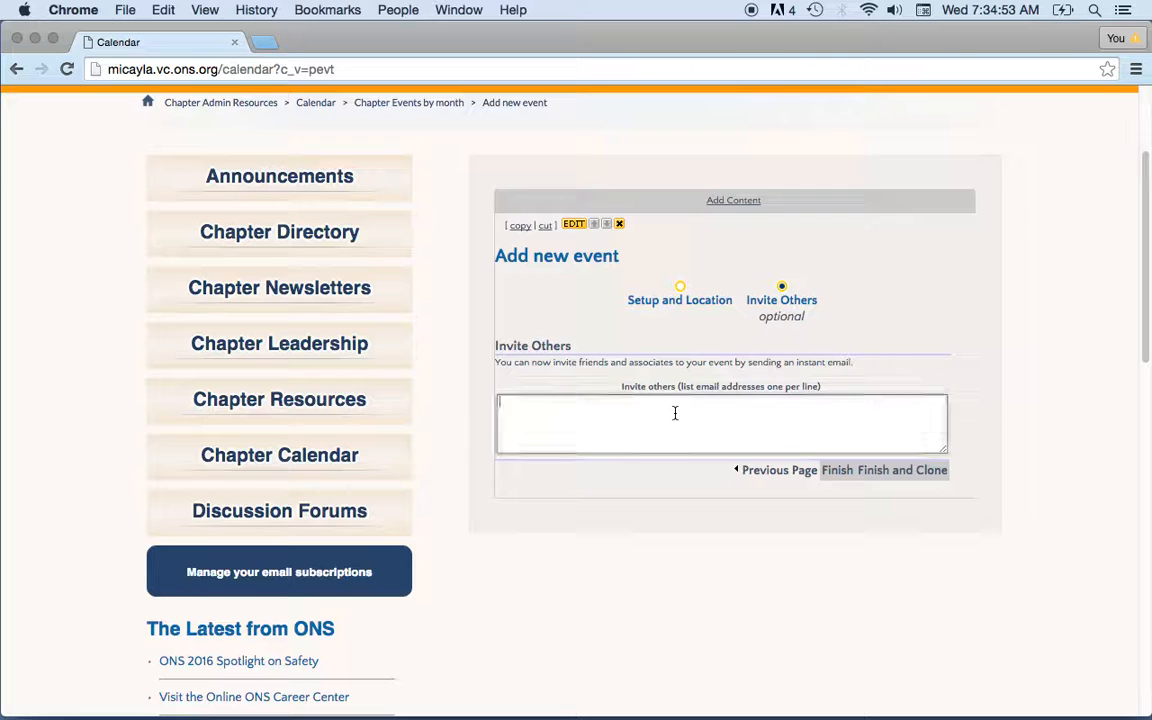
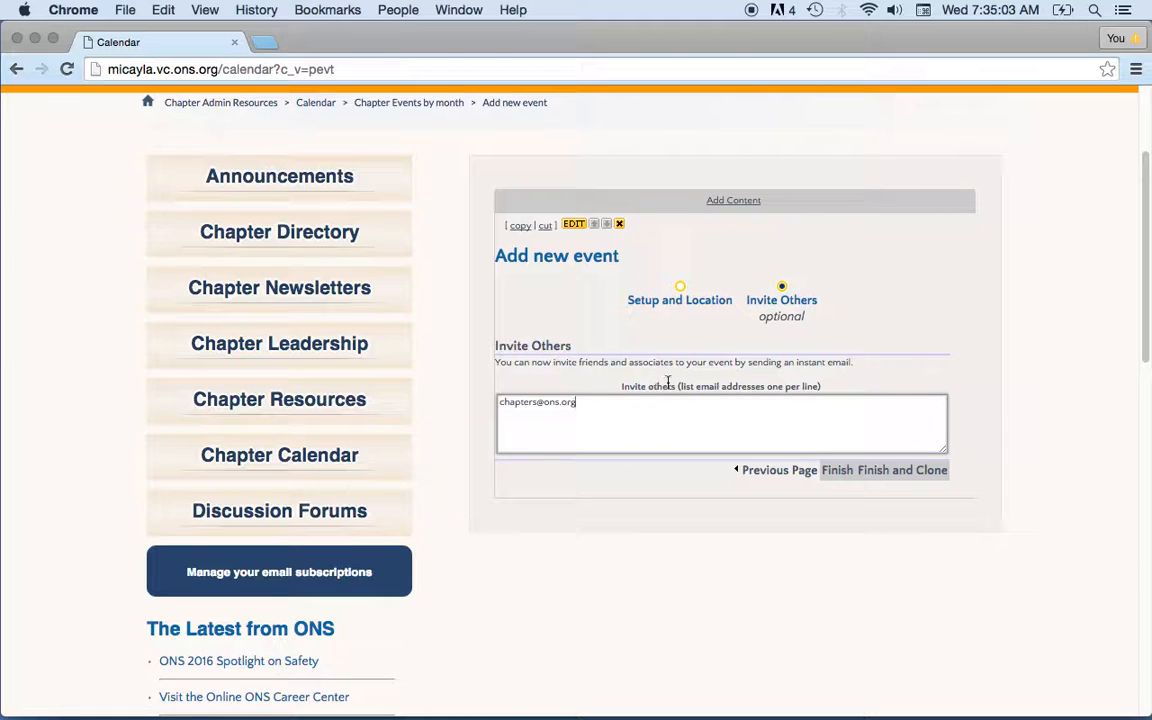
pyautogui.click(835, 479)
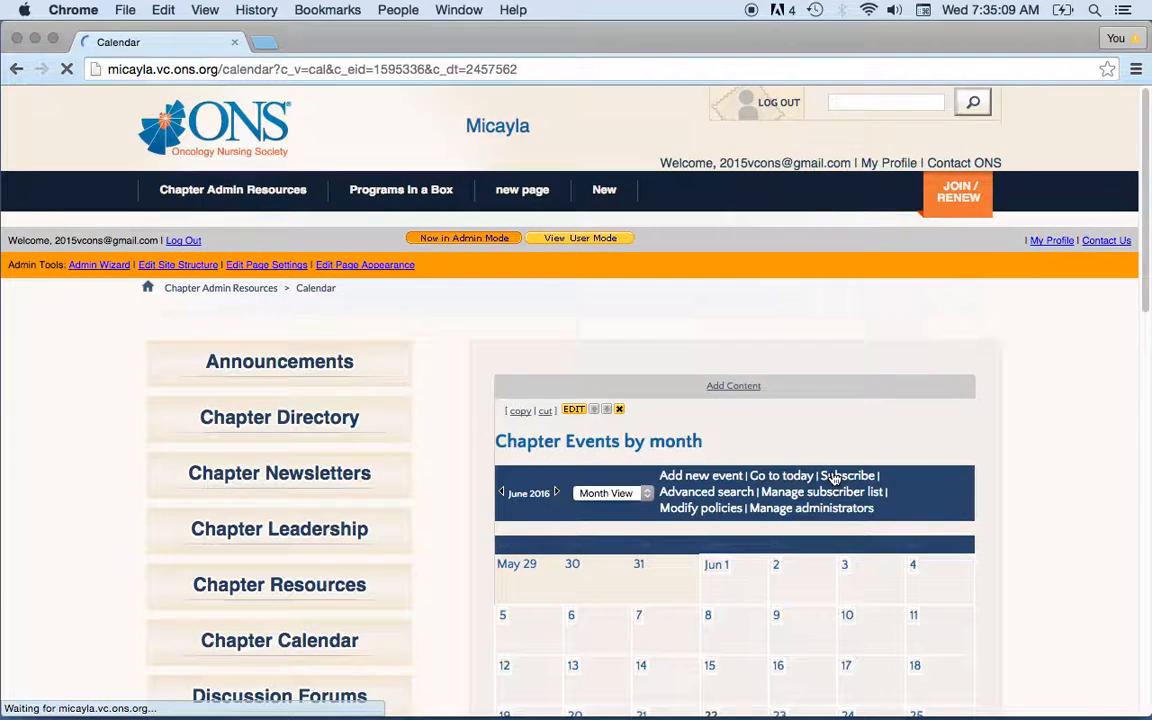
# Review the My Birthday event's details from June 30, then go back to the June 2016 month view.
pyautogui.moveTo(1147, 247); pyautogui.dragTo(1148, 337)
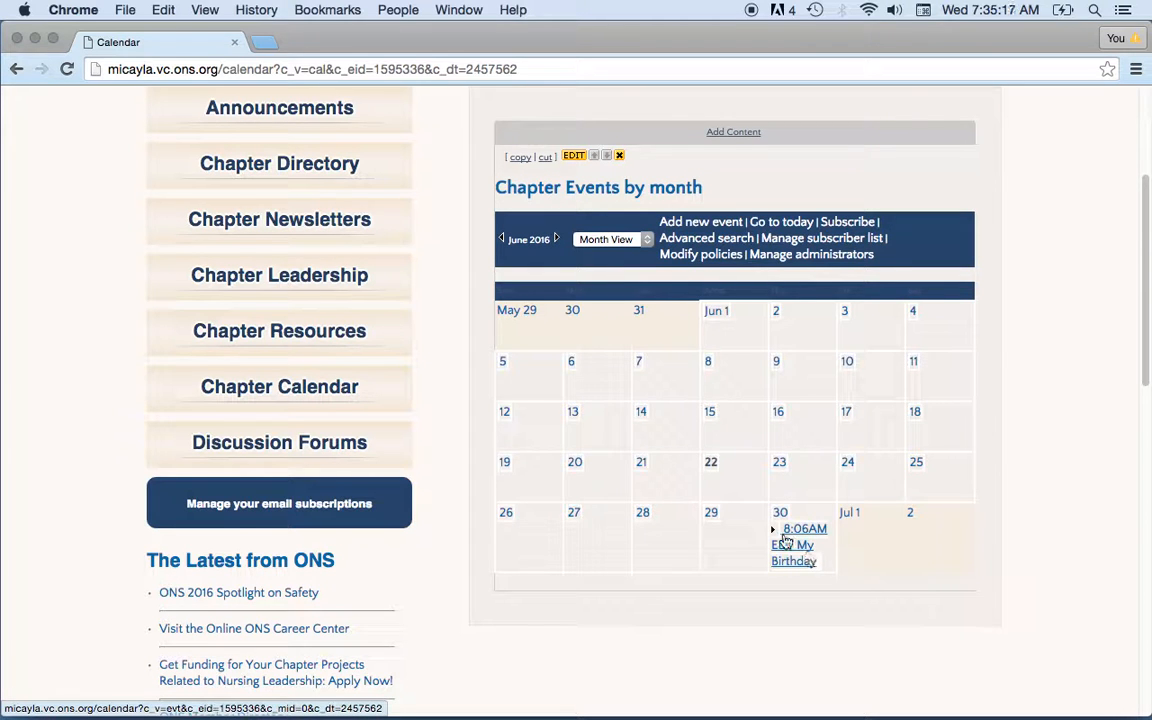
pyautogui.click(800, 554)
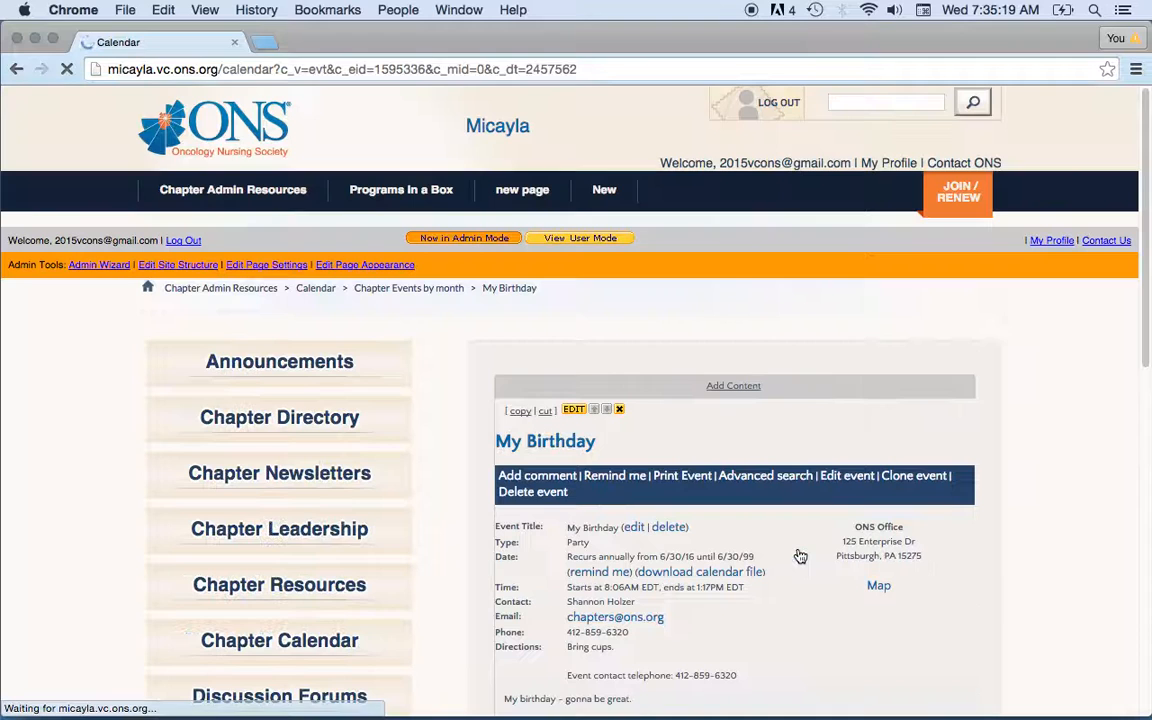
pyautogui.moveTo(1147, 226); pyautogui.dragTo(1147, 276)
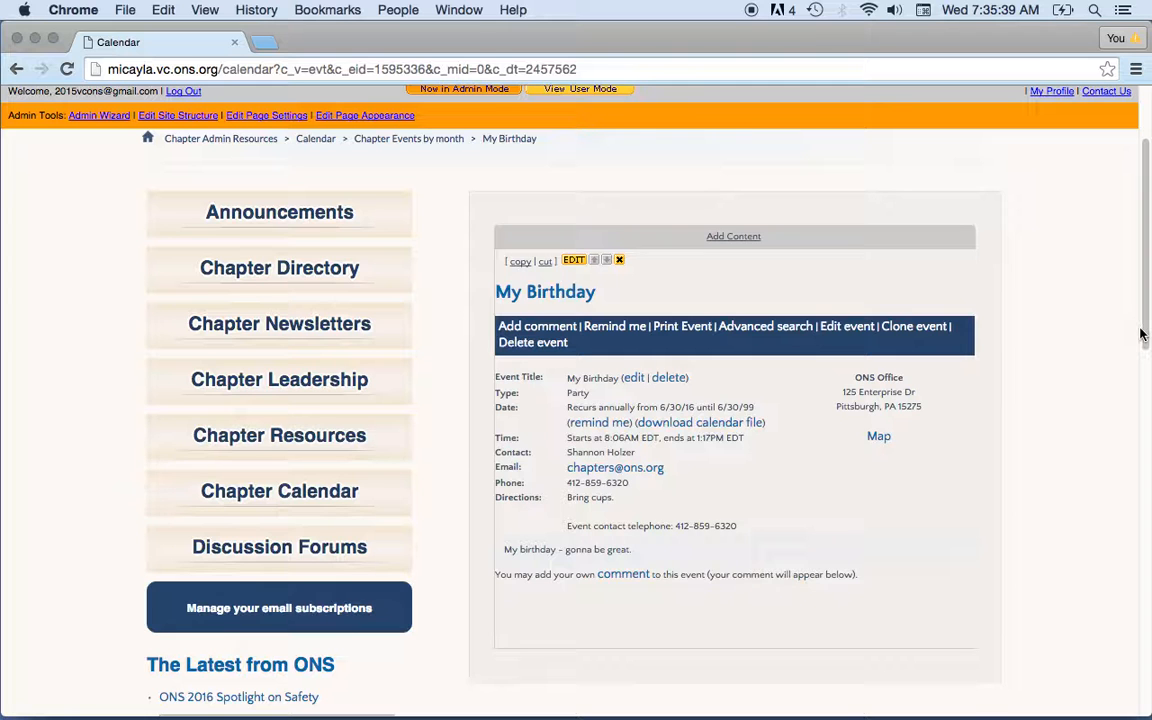
pyautogui.moveTo(1144, 328)
pyautogui.mouseDown()
pyautogui.moveTo(1144, 343)
pyautogui.moveTo(1144, 331)
pyautogui.mouseUp()
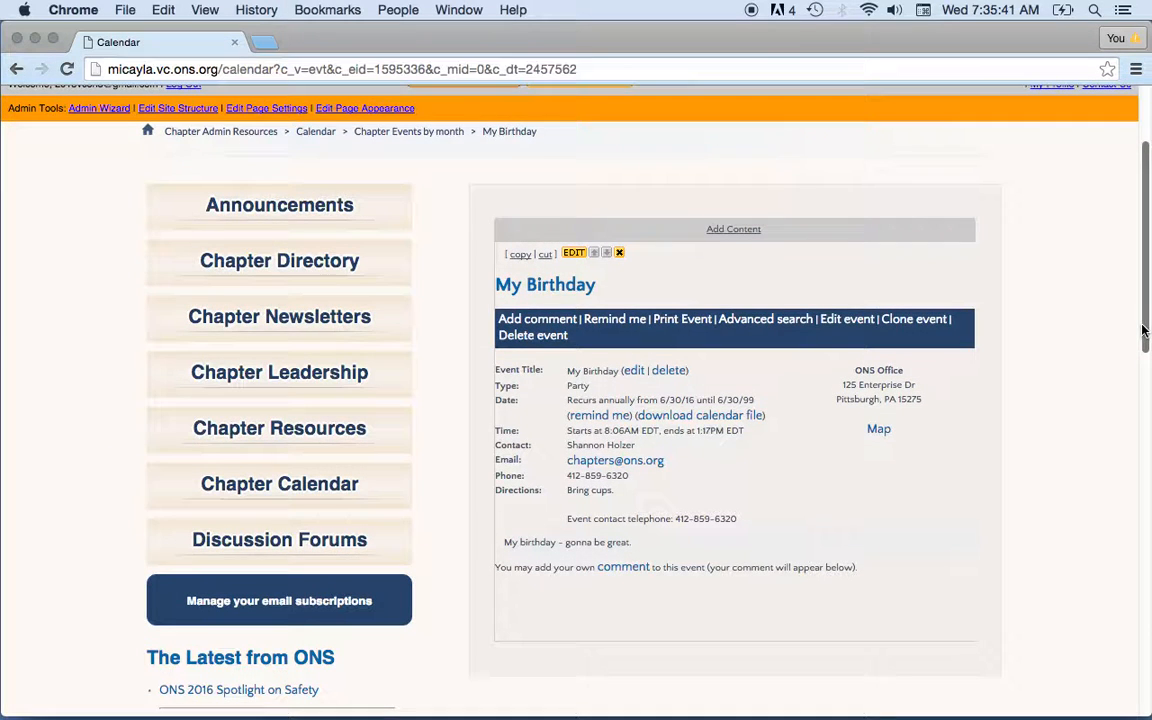
pyautogui.click(15, 70)
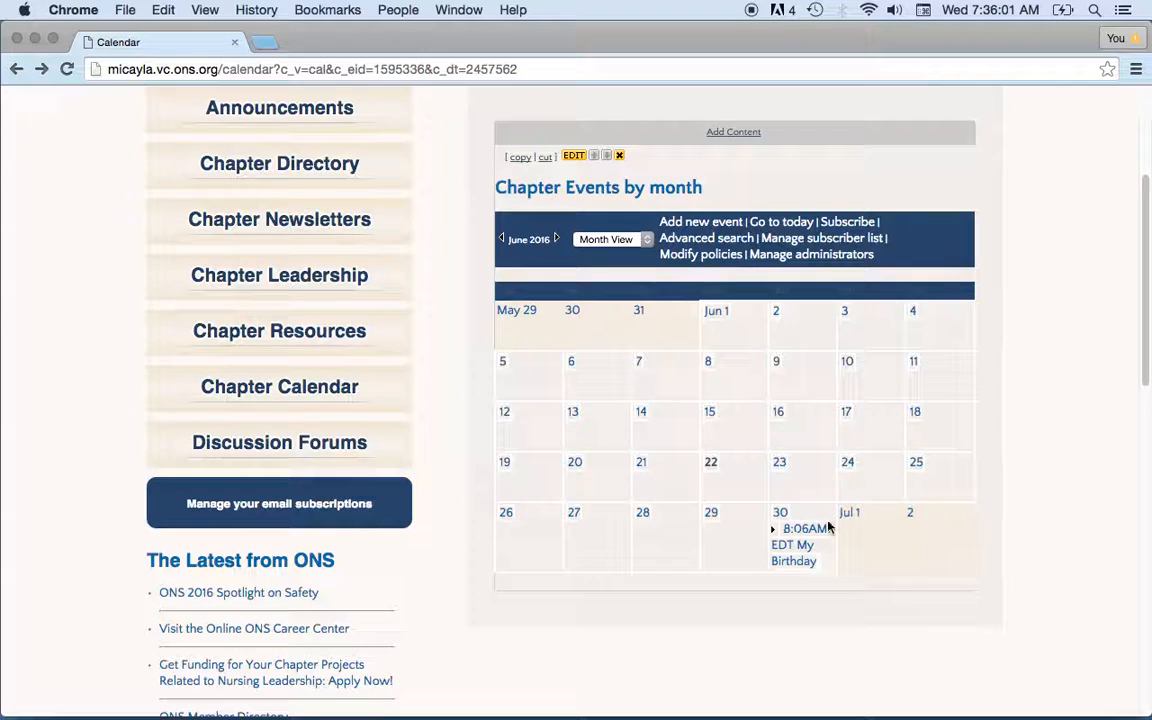
# Start an individual-email calendar subscription to the chapter e-mail address and advance to Subscriber Identification.
pyautogui.click(846, 223)
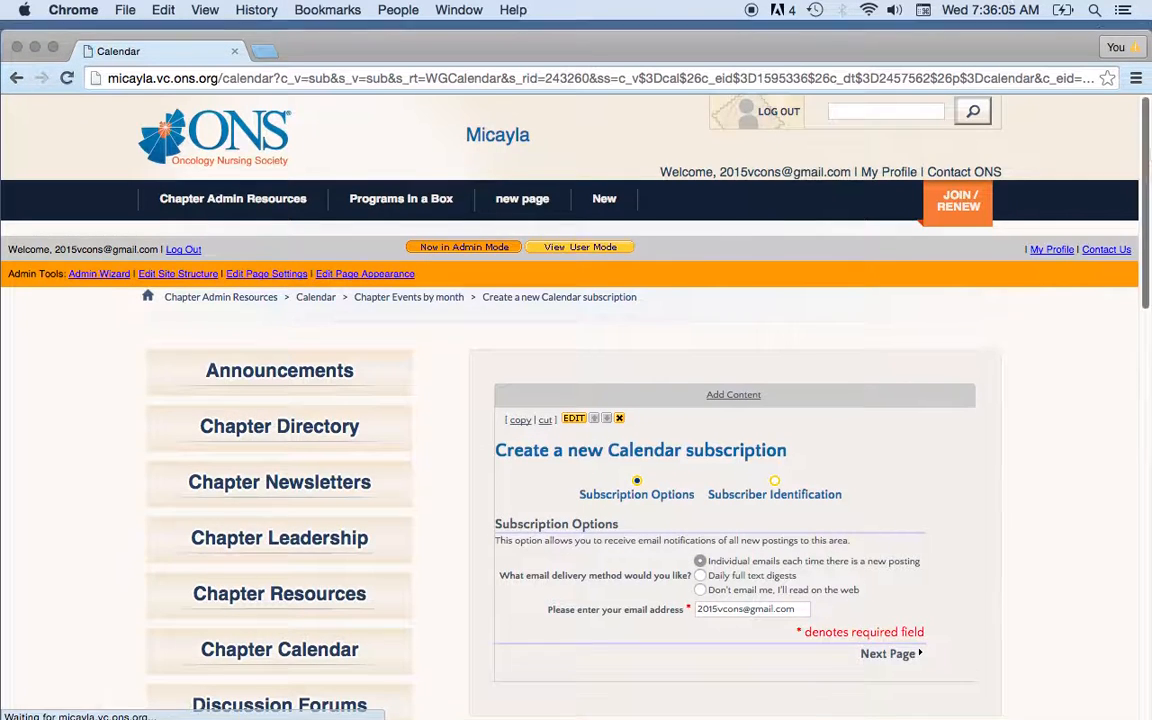
pyautogui.scroll(-3, 1027, 165)
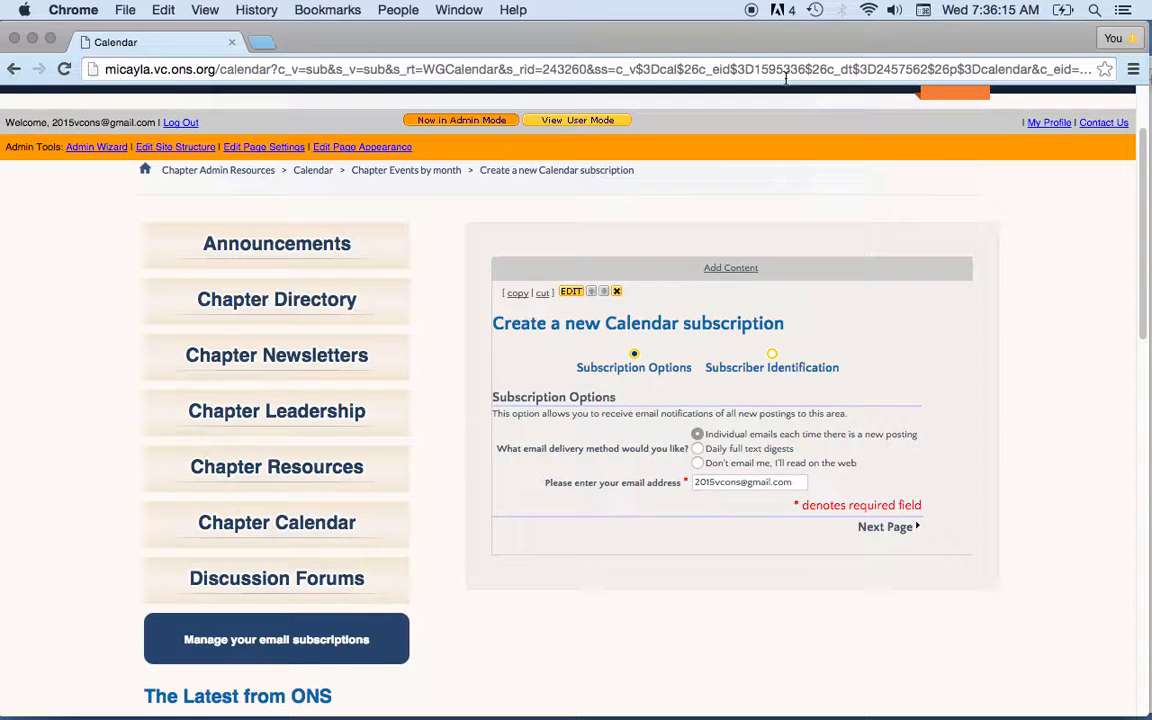
pyautogui.moveTo(746, 38); pyautogui.dragTo(749, 38)
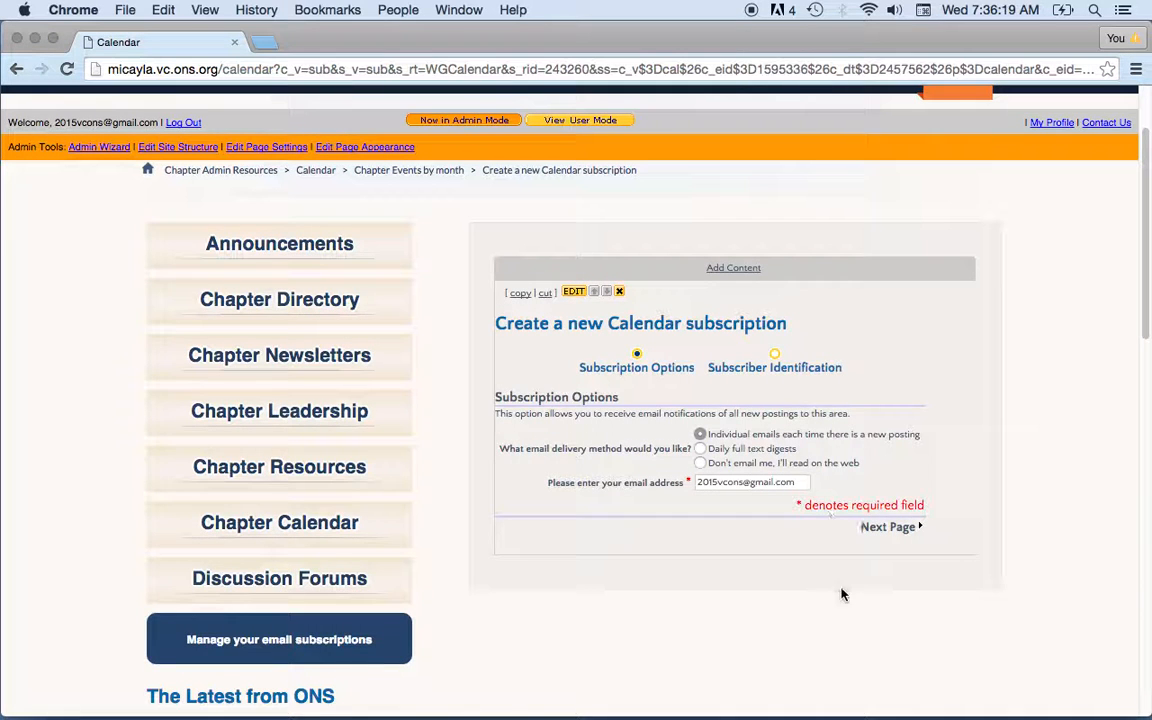
pyautogui.click(808, 481)
pyautogui.press('super+a')
pyautogui.write('che')
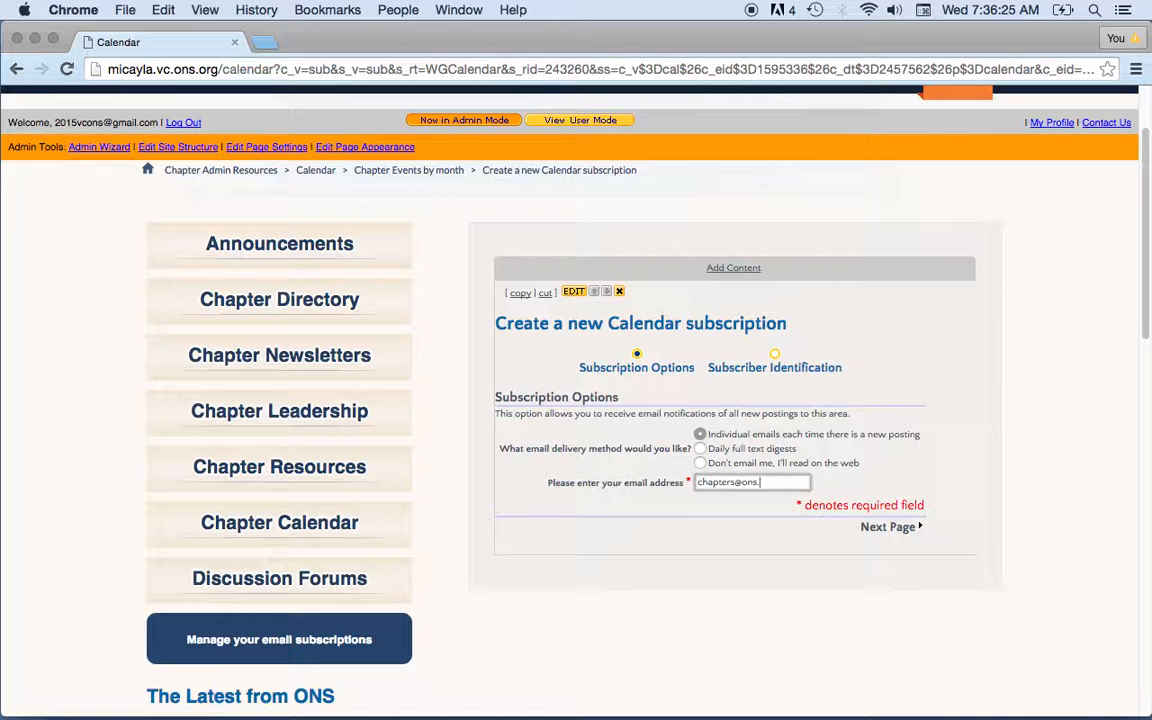
pyautogui.click(892, 528)
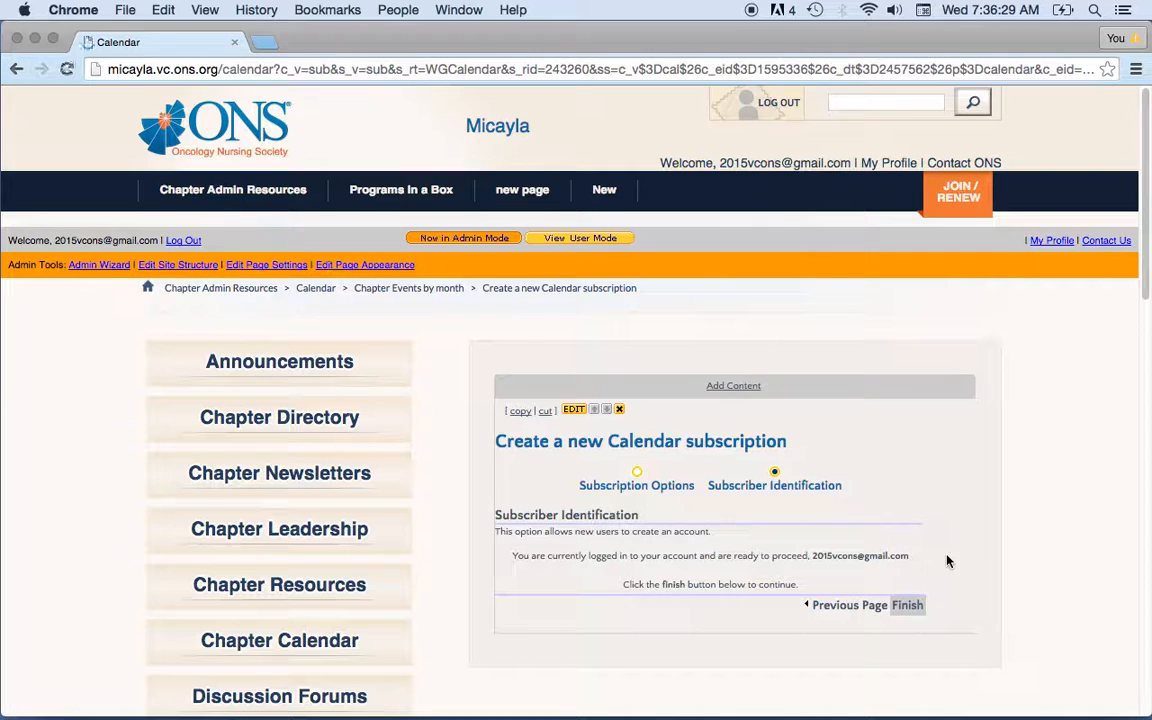
# Finish the subscription, check Year View's single June party, then show the current week of June 19–25, 2016.
pyautogui.click(908, 608)
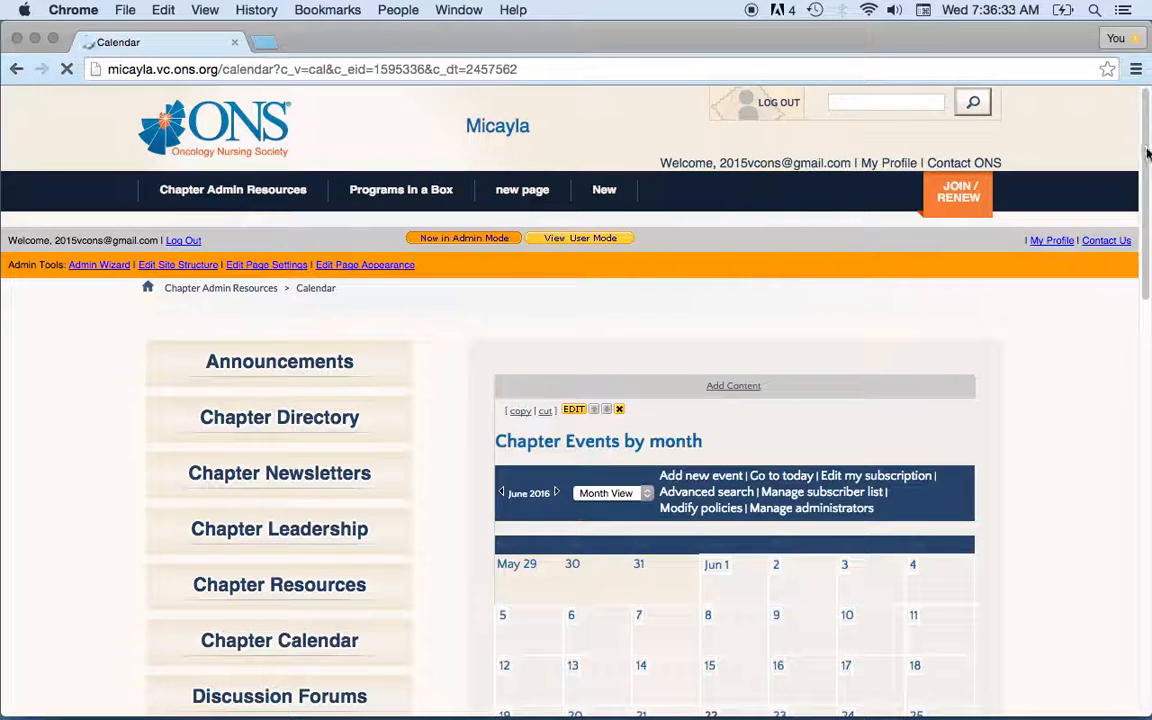
pyautogui.scroll(-5, 1147, 151)
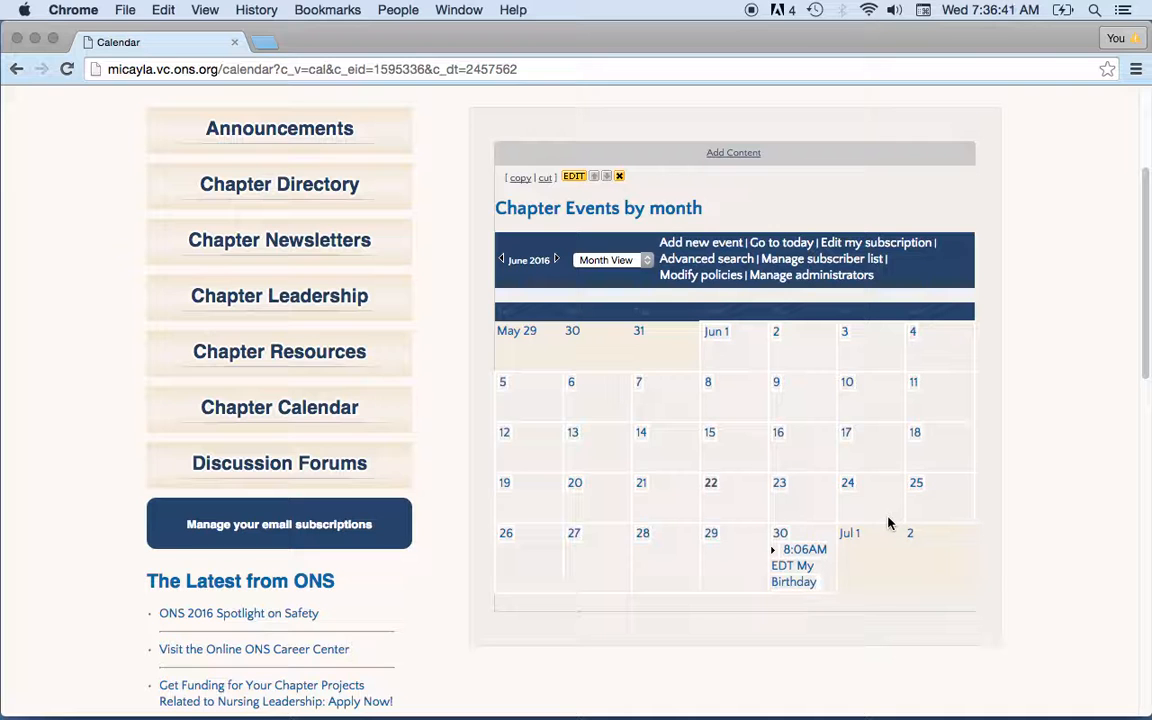
pyautogui.click(644, 260)
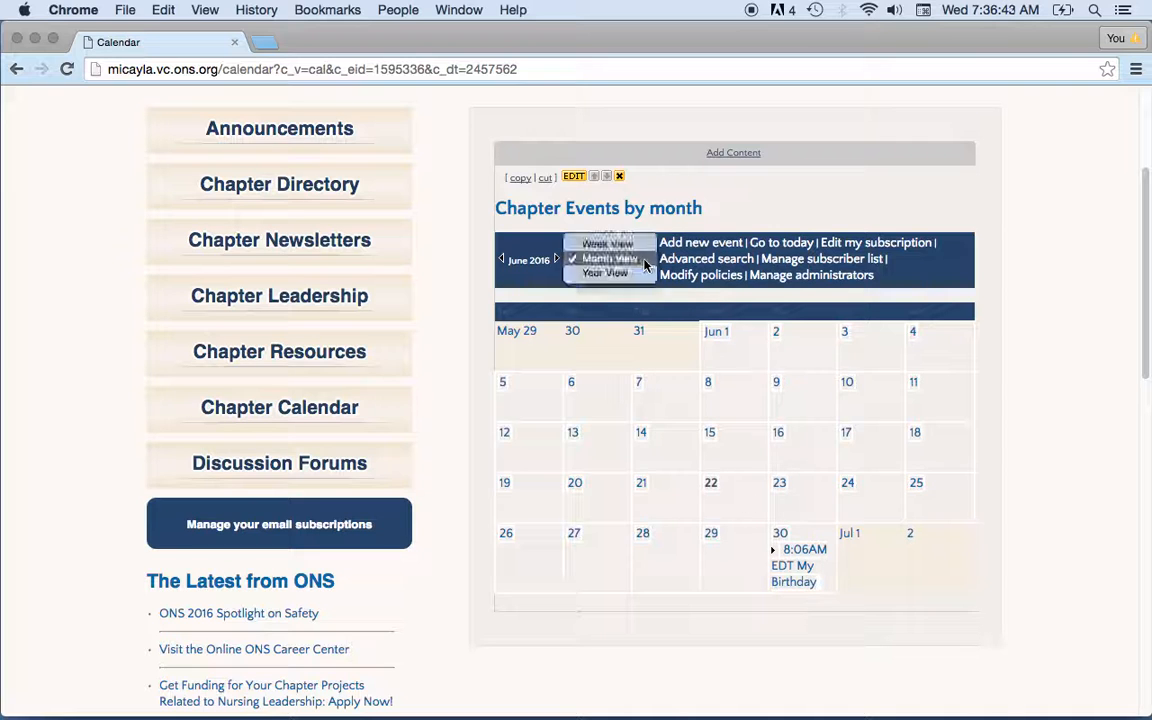
pyautogui.click(604, 274)
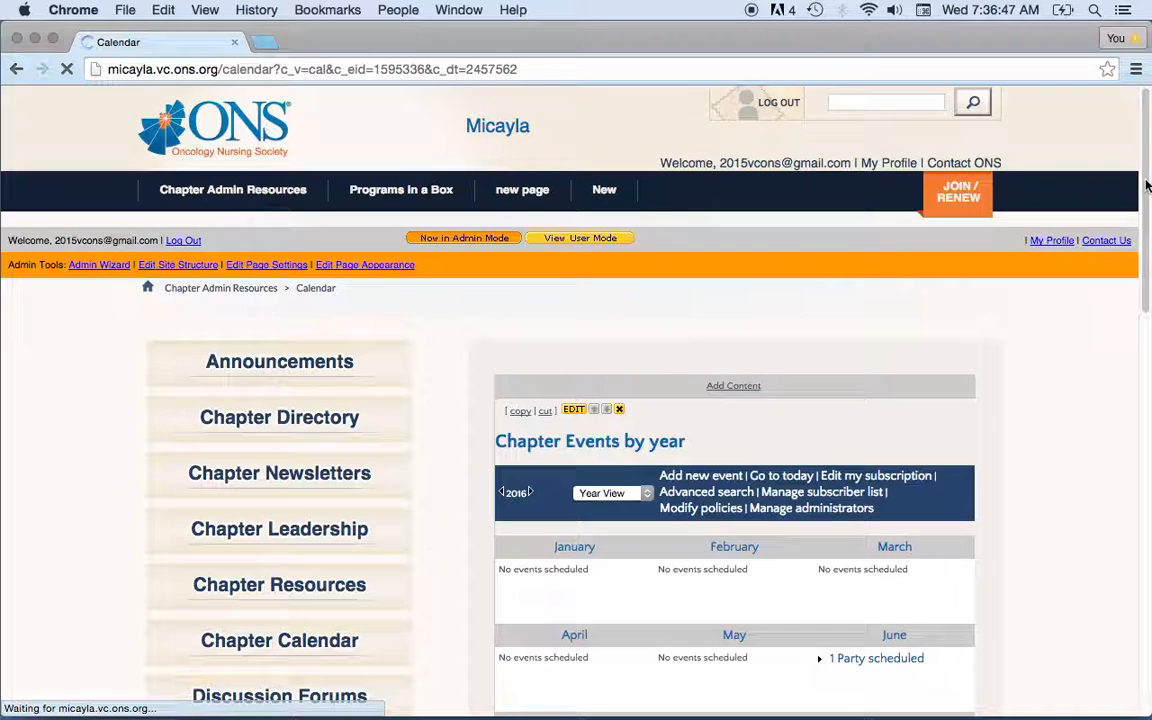
pyautogui.moveTo(1147, 183); pyautogui.dragTo(1145, 275)
pyautogui.click(781, 267)
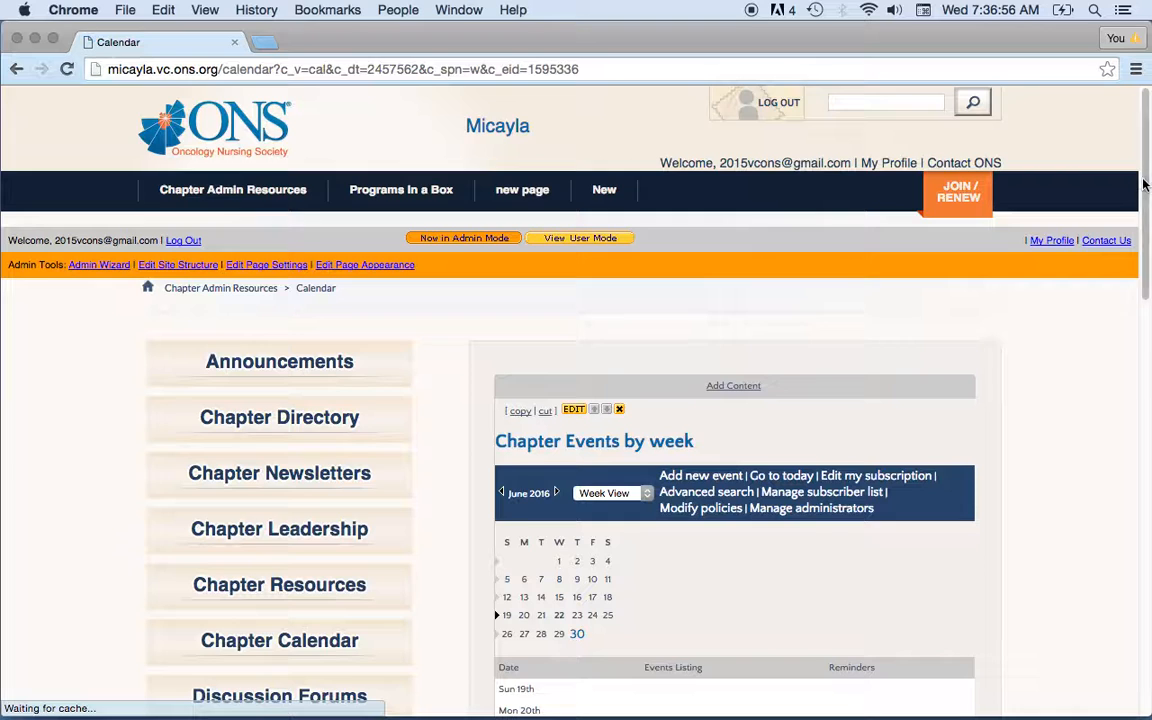
pyautogui.moveTo(1145, 183); pyautogui.dragTo(1146, 257)
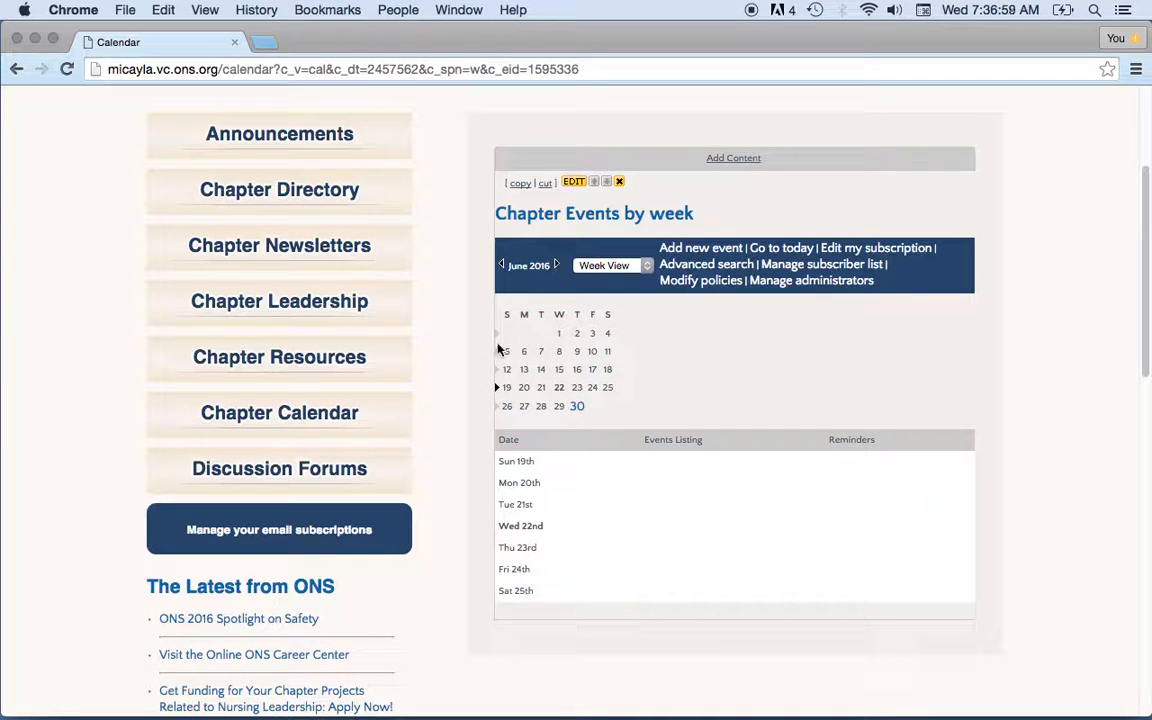
# Jump to the June 26–July 2 week and open the 8:06AM EDT My Birthday entry on Thursday the 30th.
pyautogui.click(578, 406)
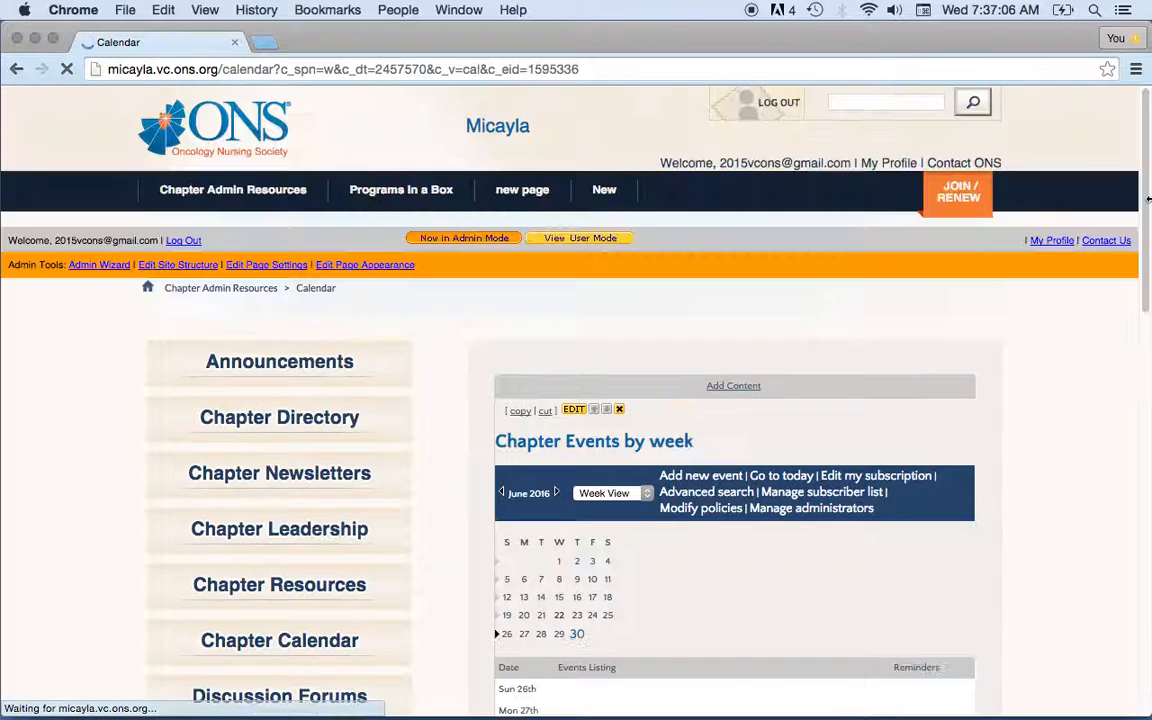
pyautogui.moveTo(1147, 200); pyautogui.dragTo(1145, 266)
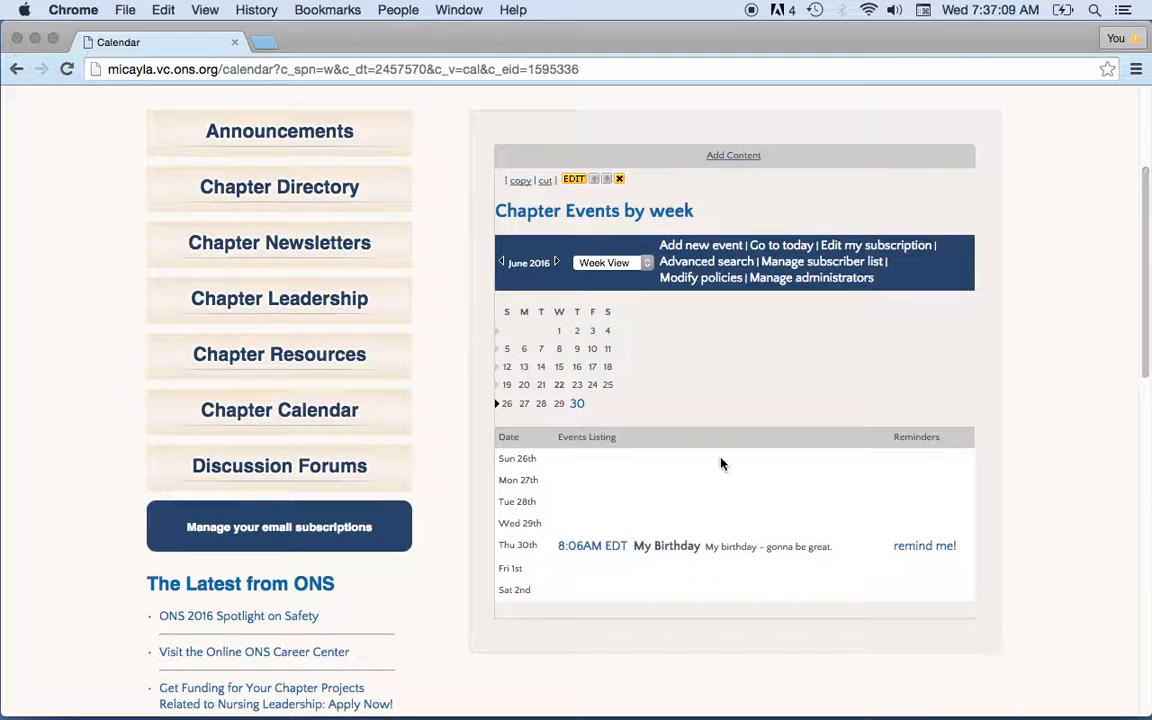
pyautogui.click(599, 551)
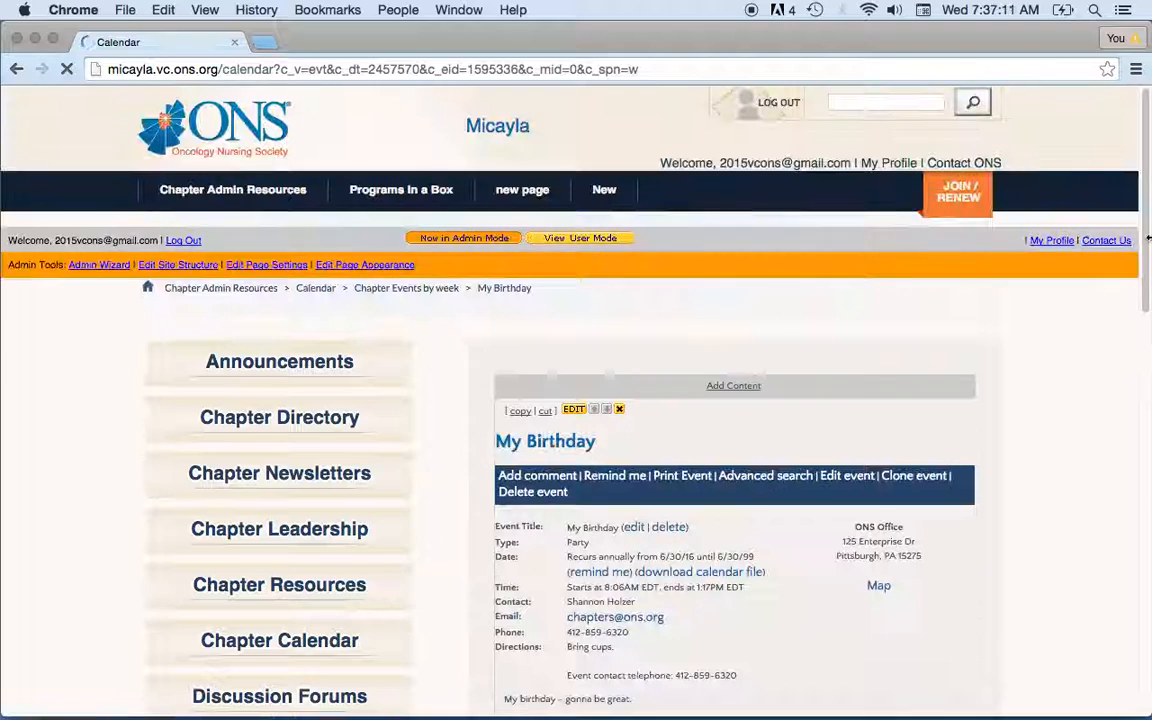
pyautogui.scroll(-3, 1147, 229)
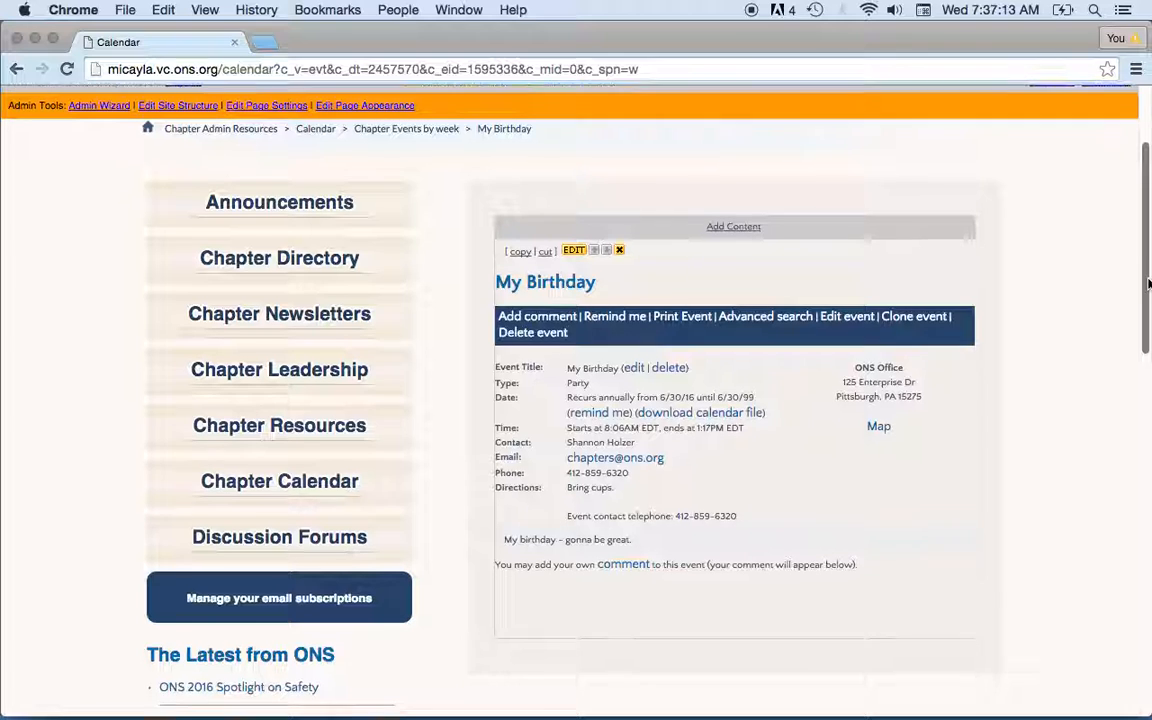